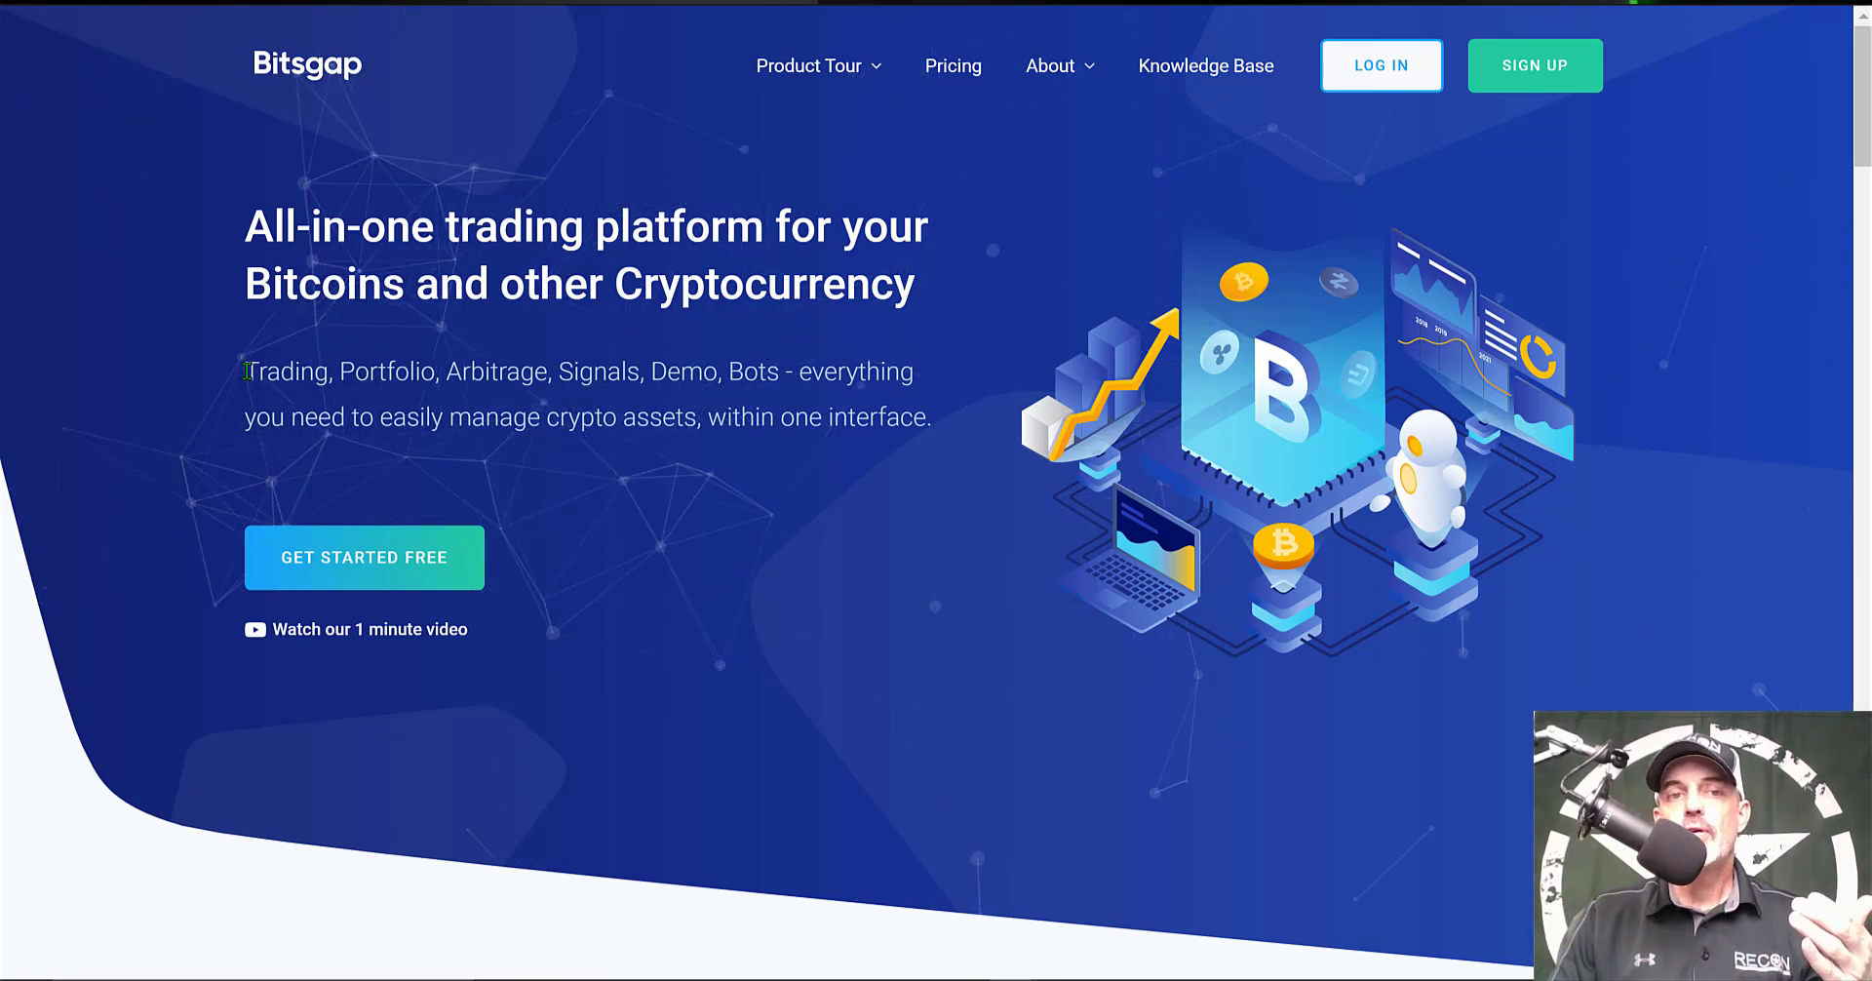
# Point out the Trading, Arbitrage, Demo and Bots features in the Bitsgap homepage description.
pyautogui.doubleClick(321, 372)
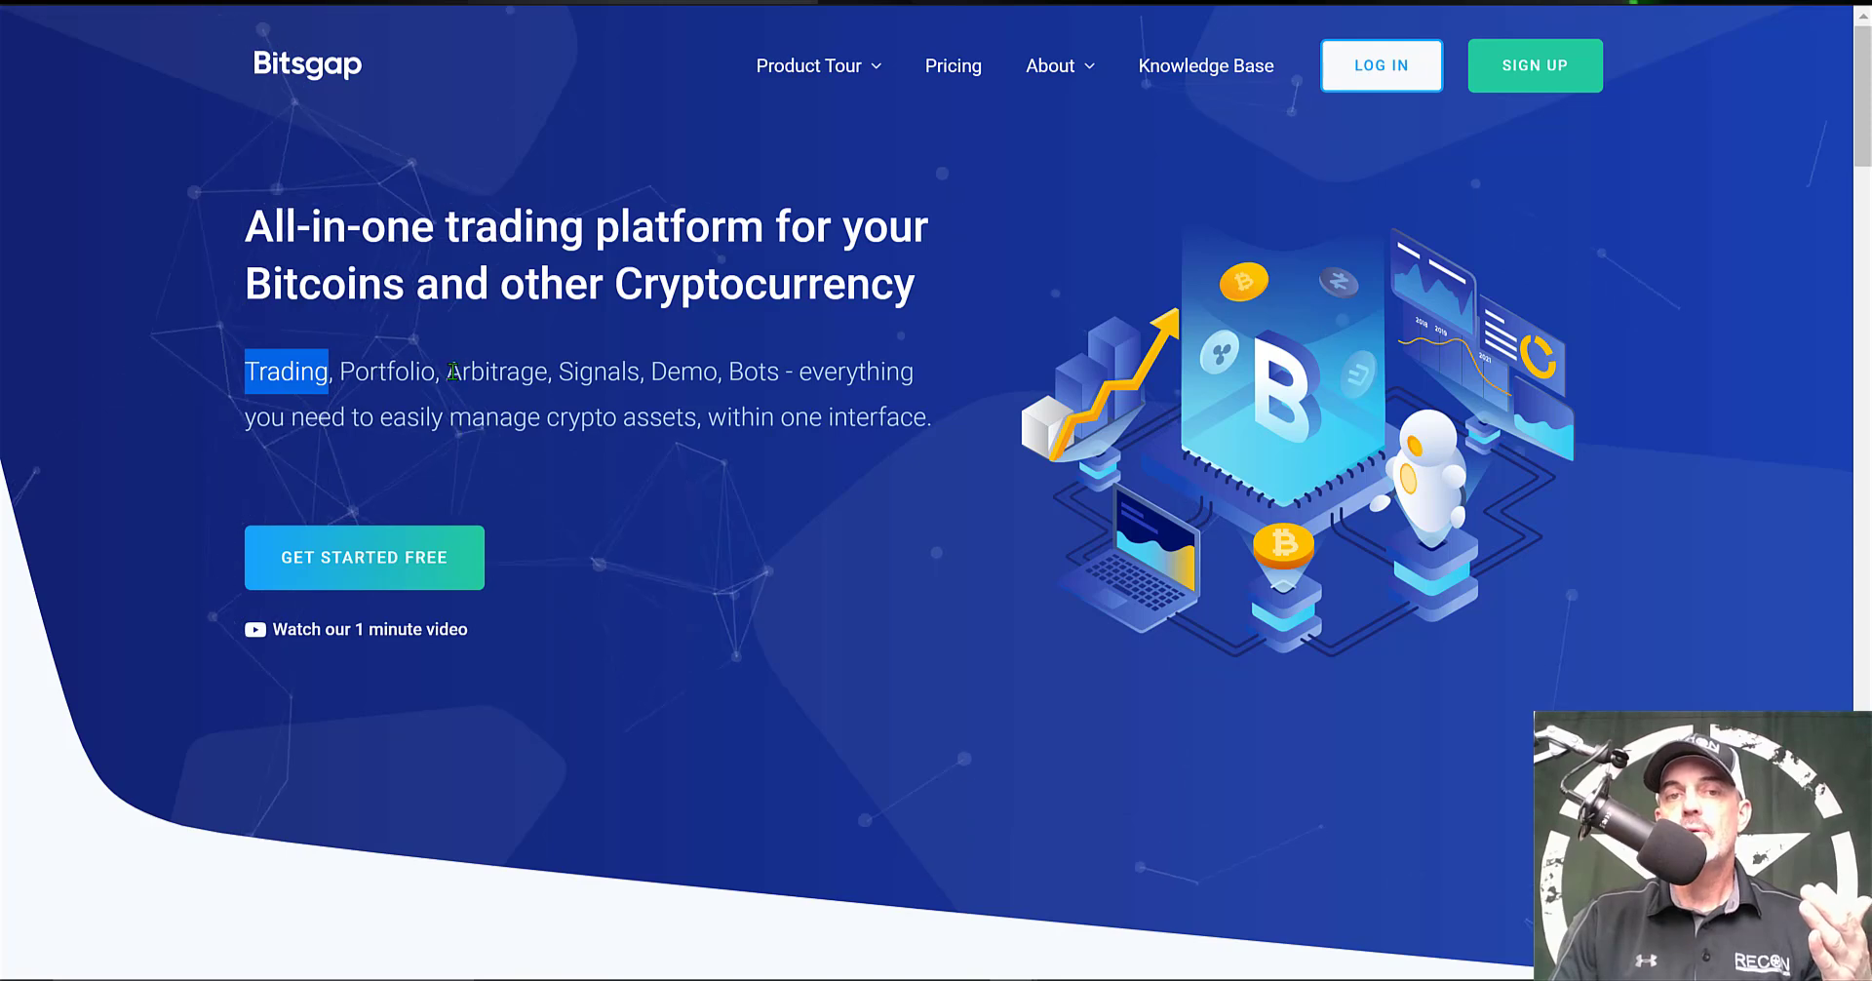
pyautogui.moveTo(446, 372); pyautogui.dragTo(550, 368)
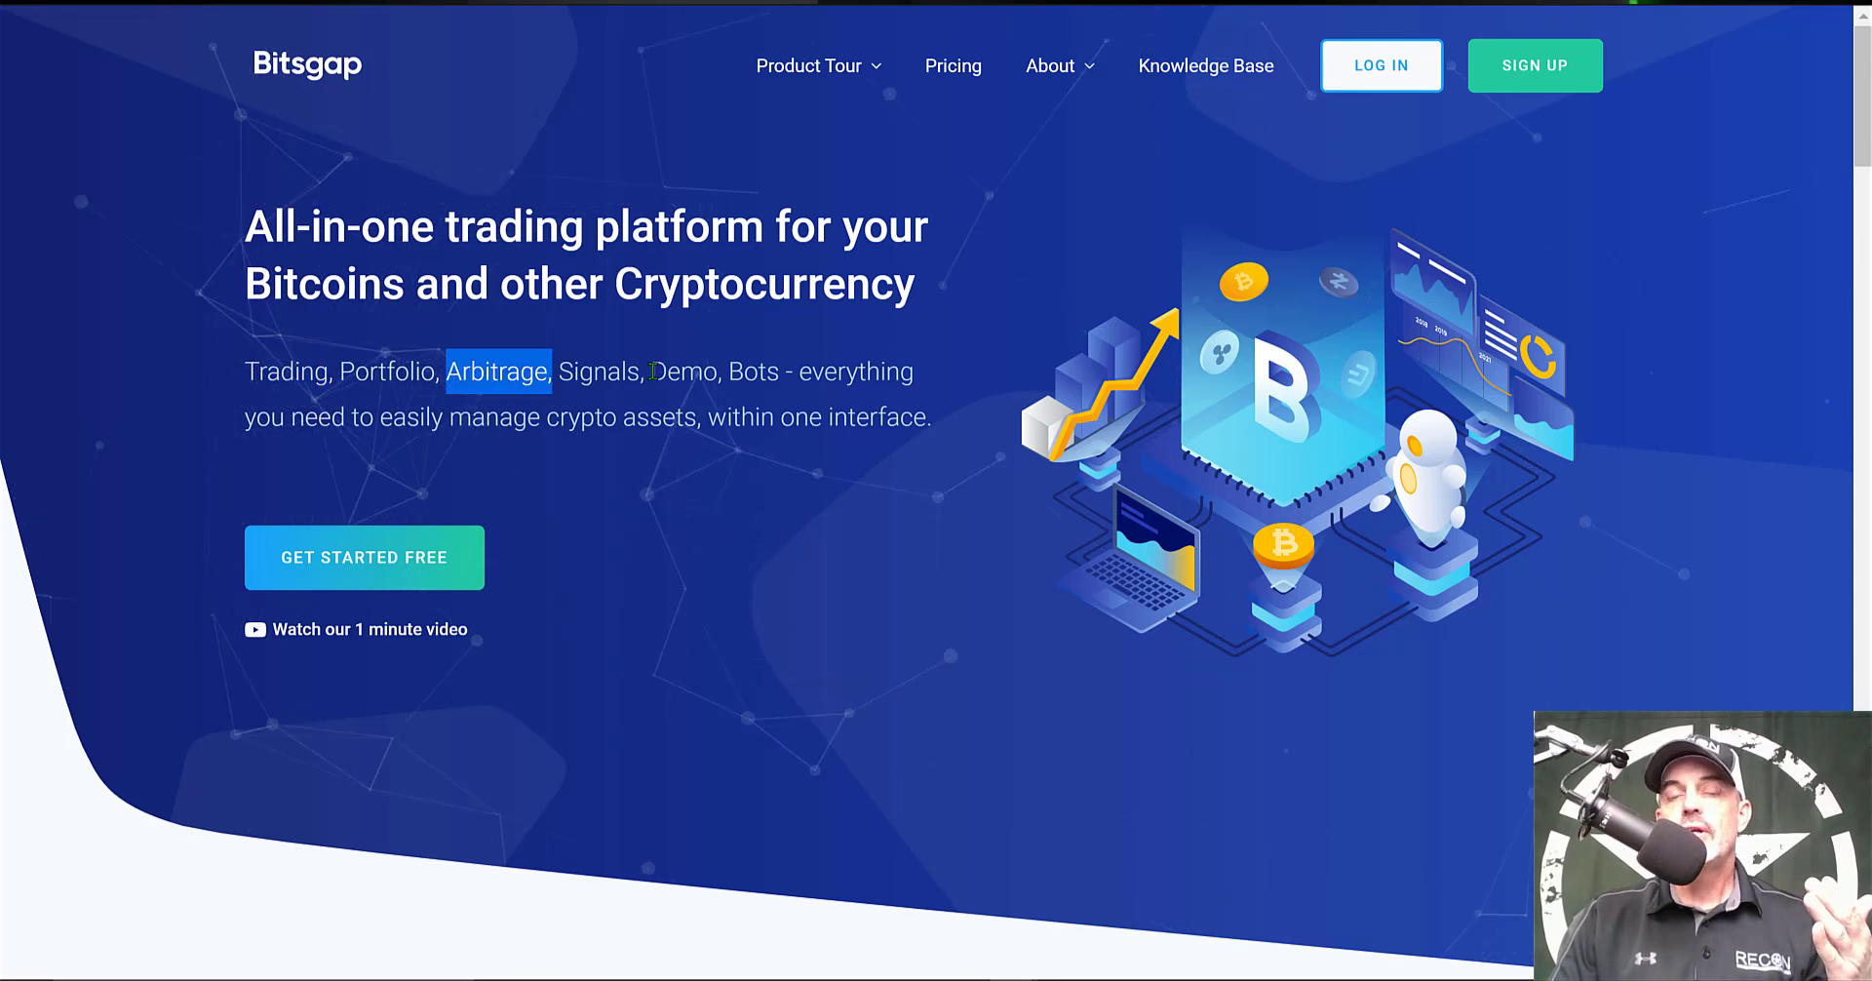
pyautogui.click(718, 368)
pyautogui.doubleClick(717, 368)
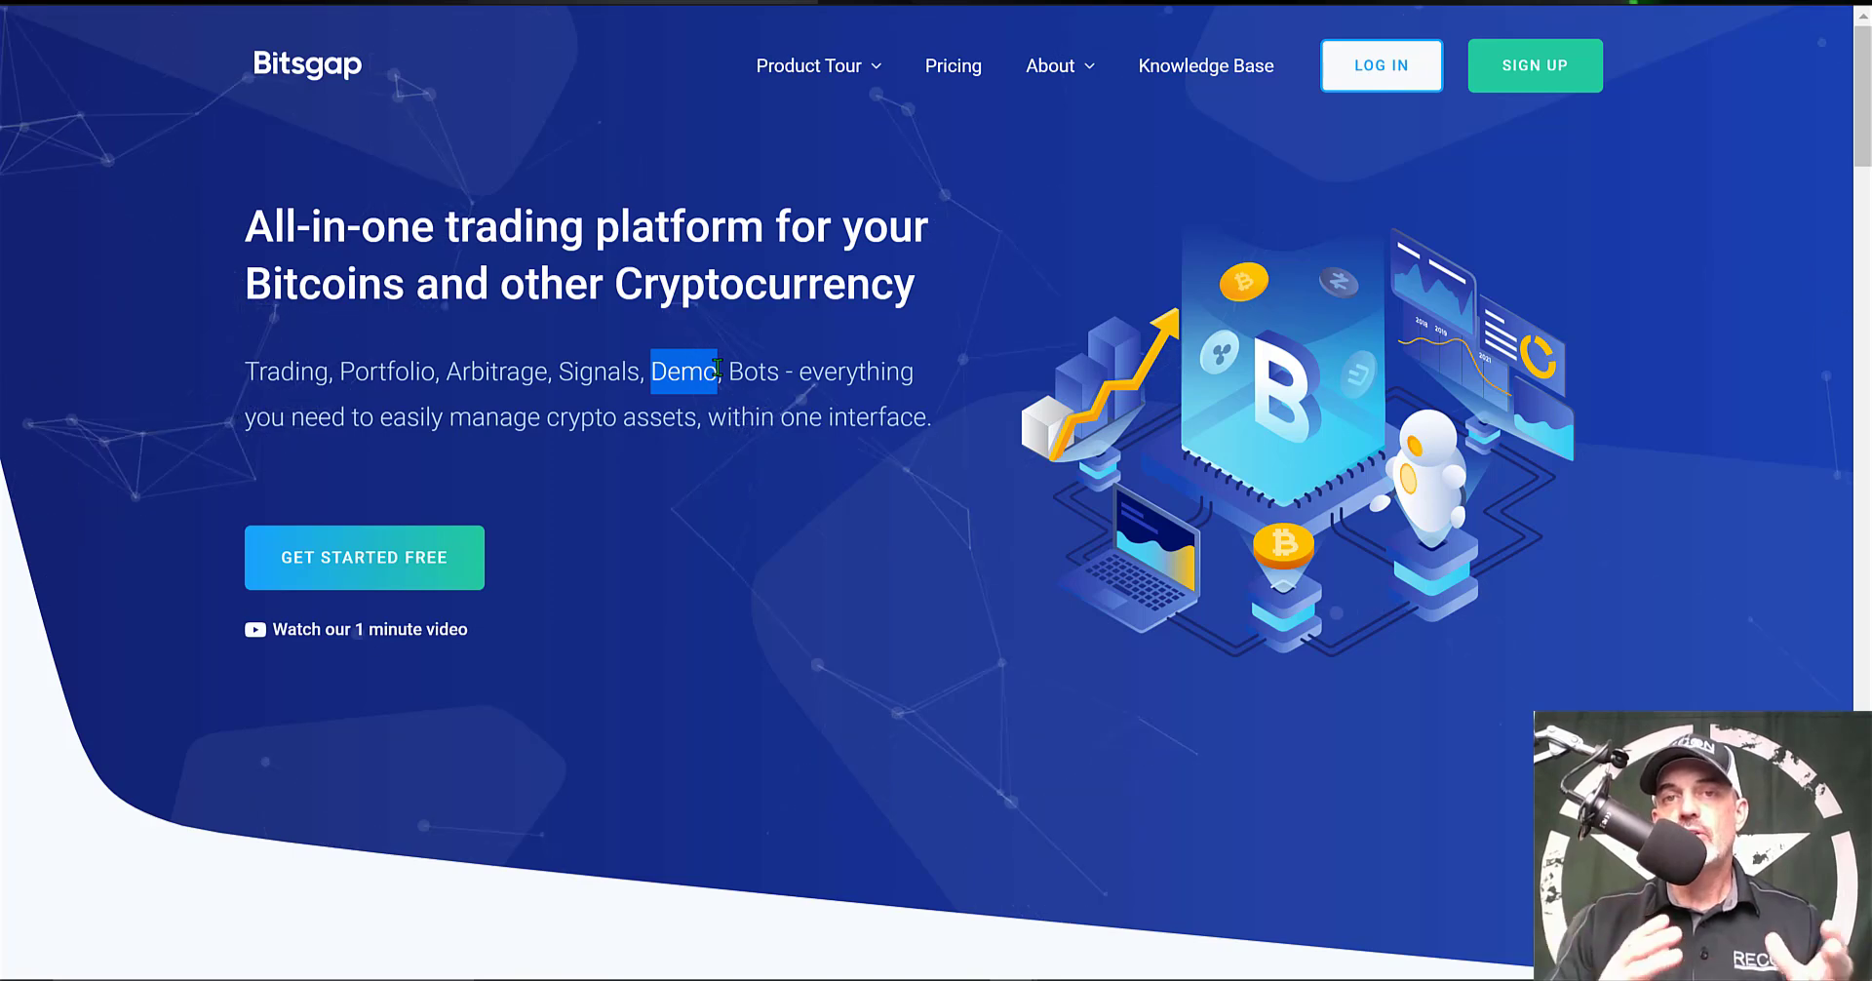
pyautogui.doubleClick(776, 365)
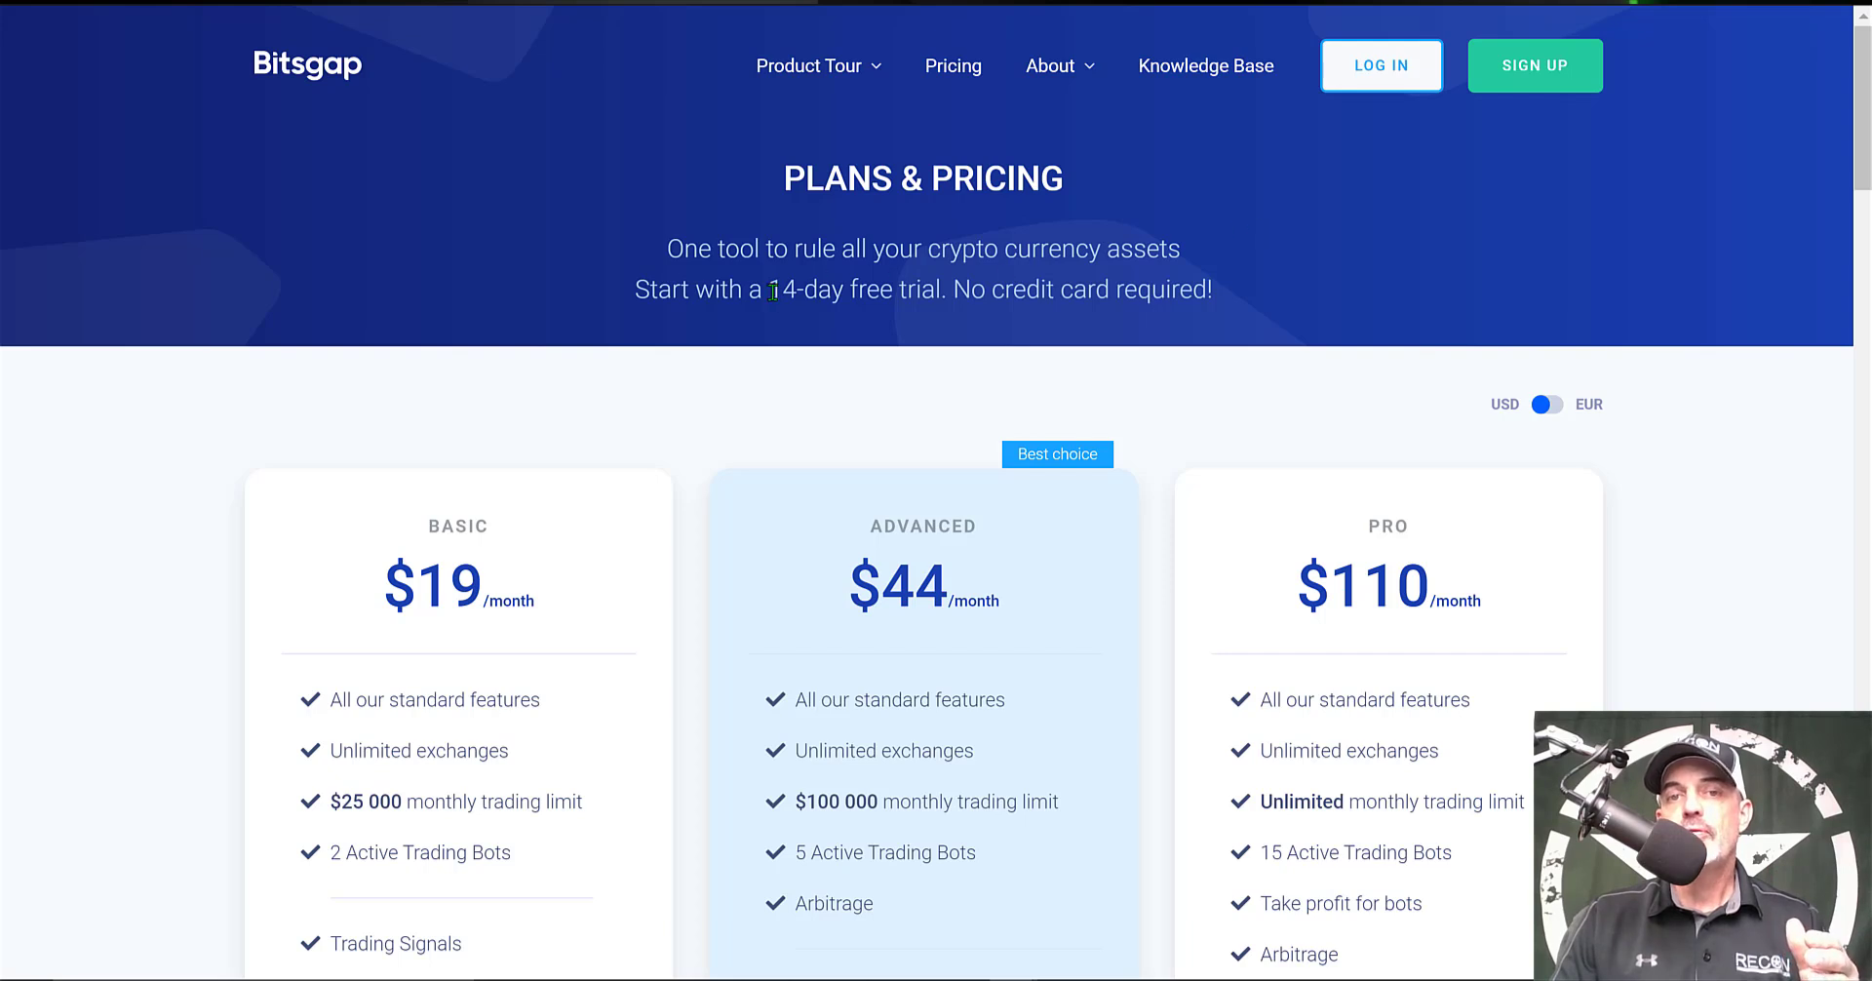
# Review the 14-day free trial and compare the active trading bot allowances of the Basic, Advanced and Pro plans.
pyautogui.moveTo(773, 292); pyautogui.dragTo(952, 290)
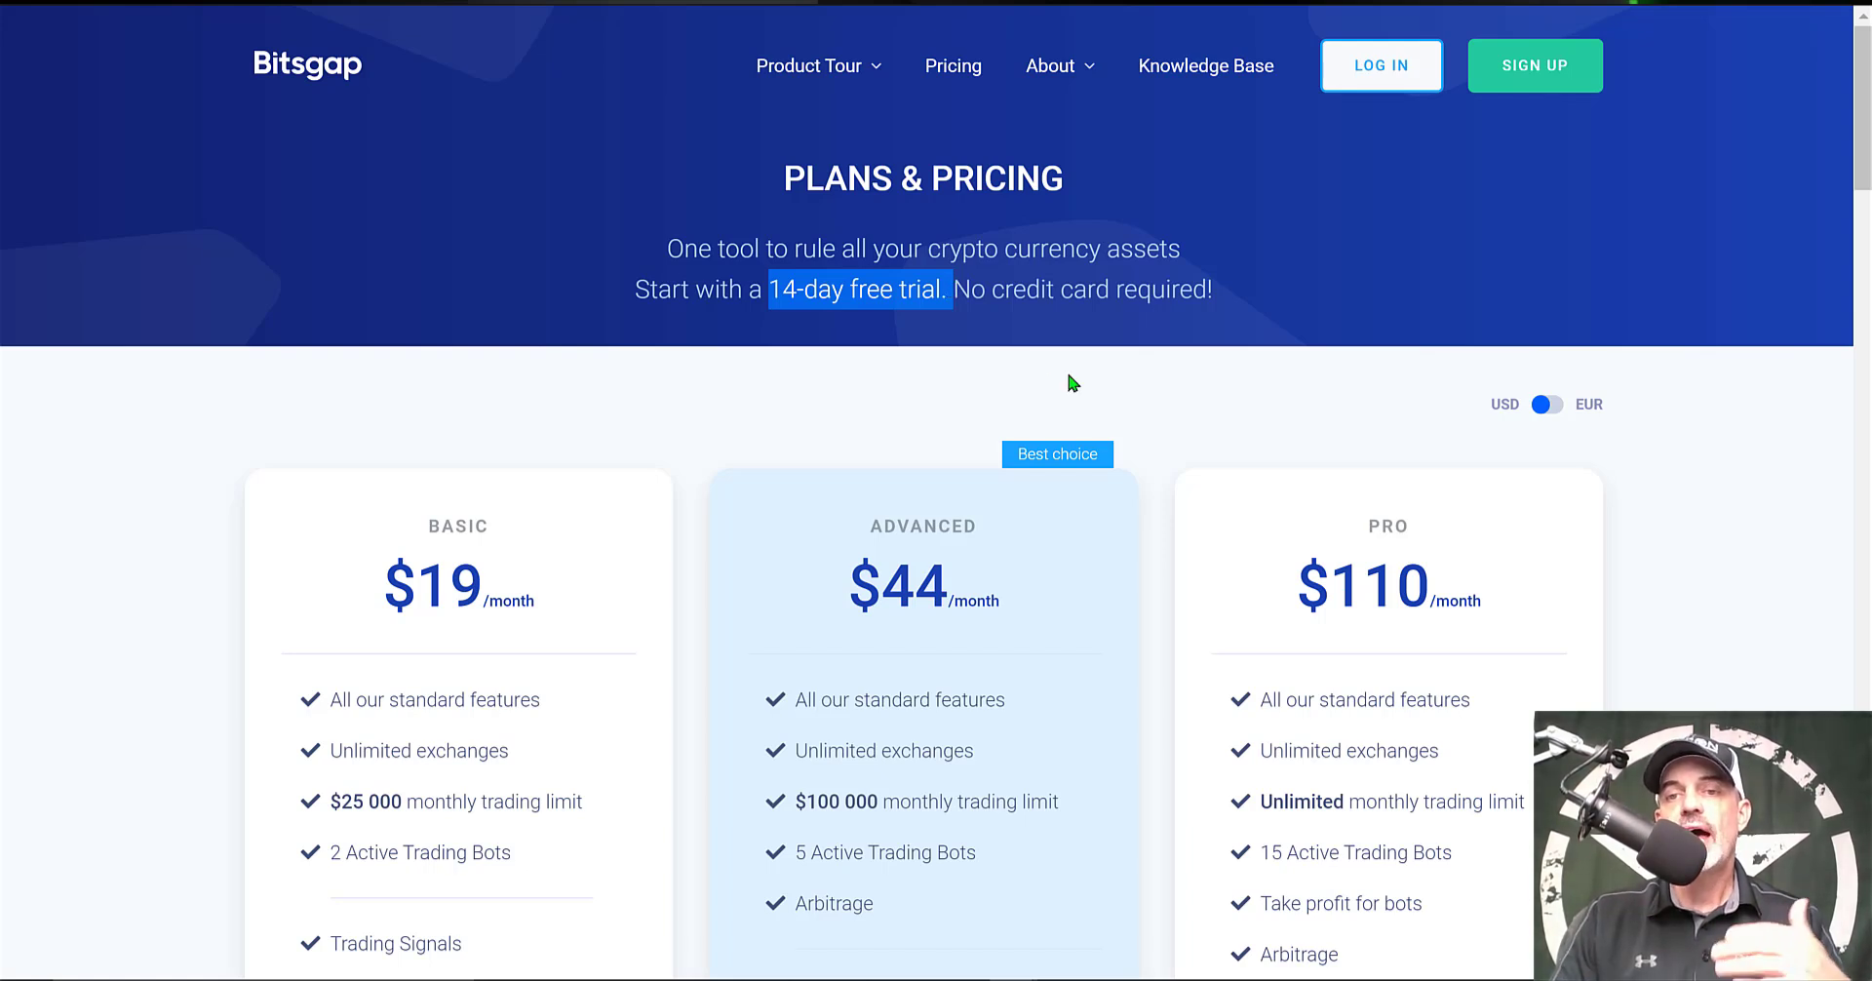
pyautogui.doubleClick(1371, 524)
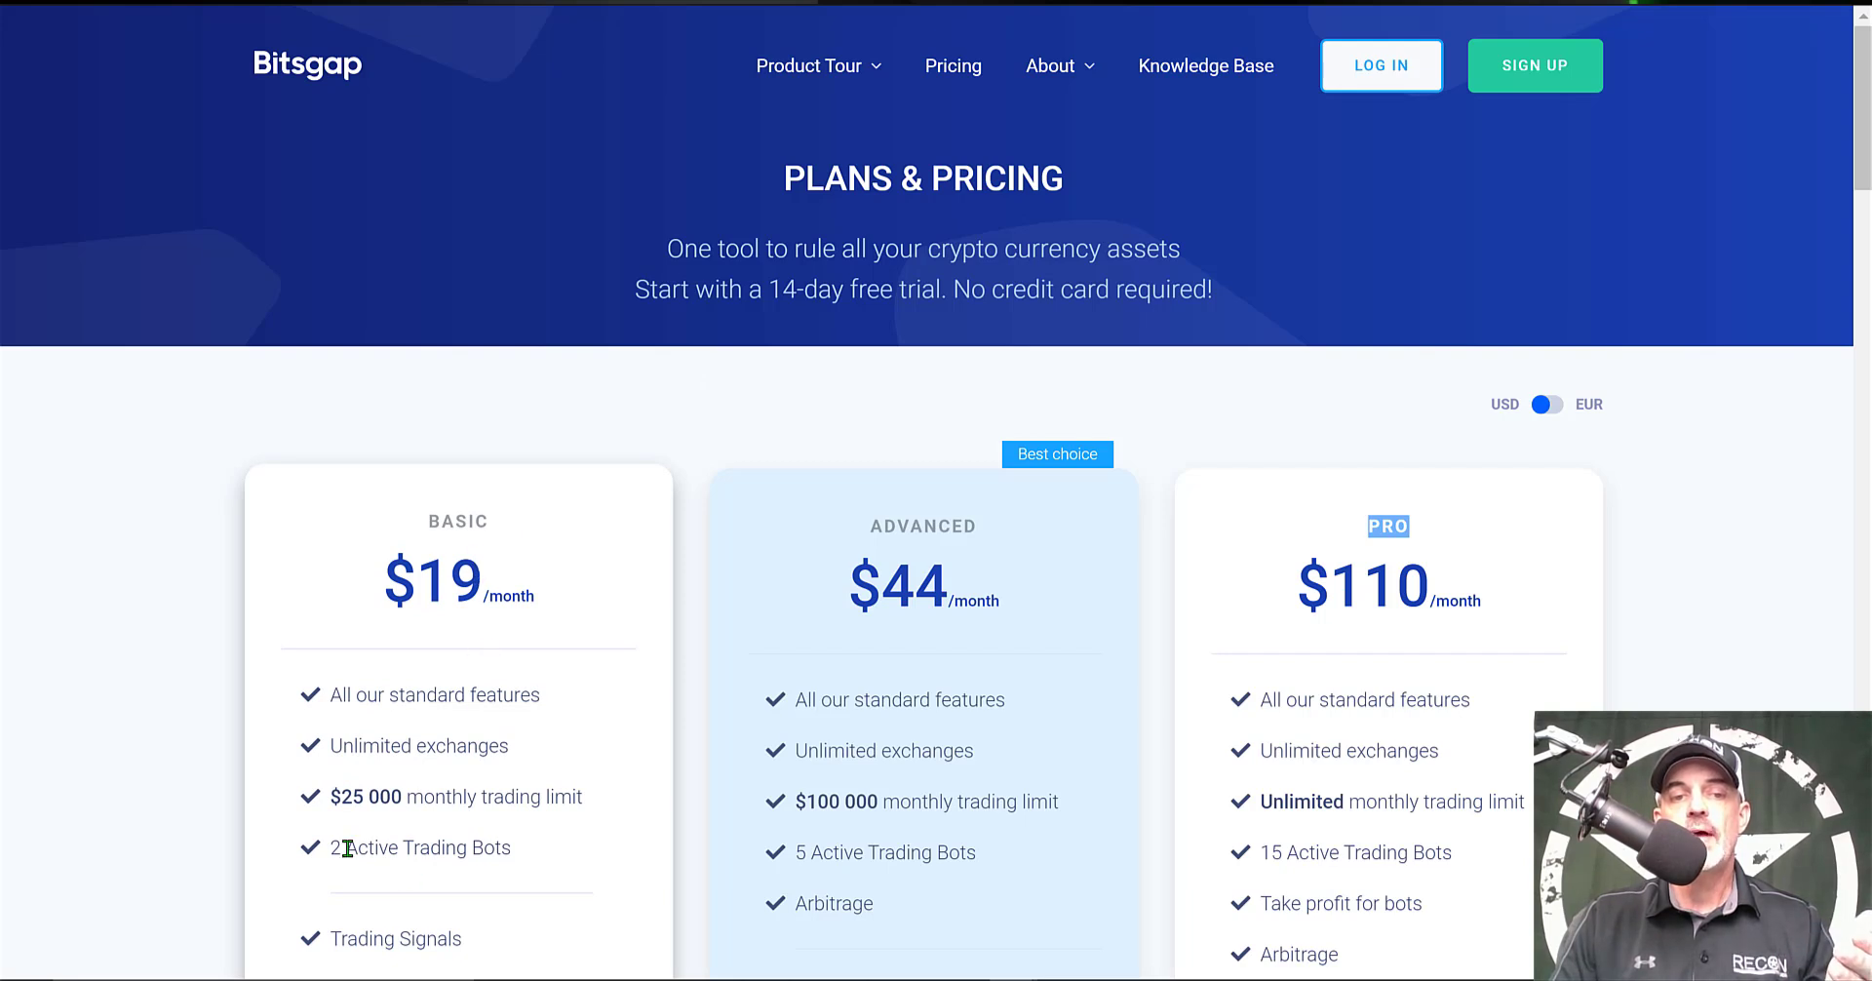
pyautogui.moveTo(334, 847); pyautogui.dragTo(528, 842)
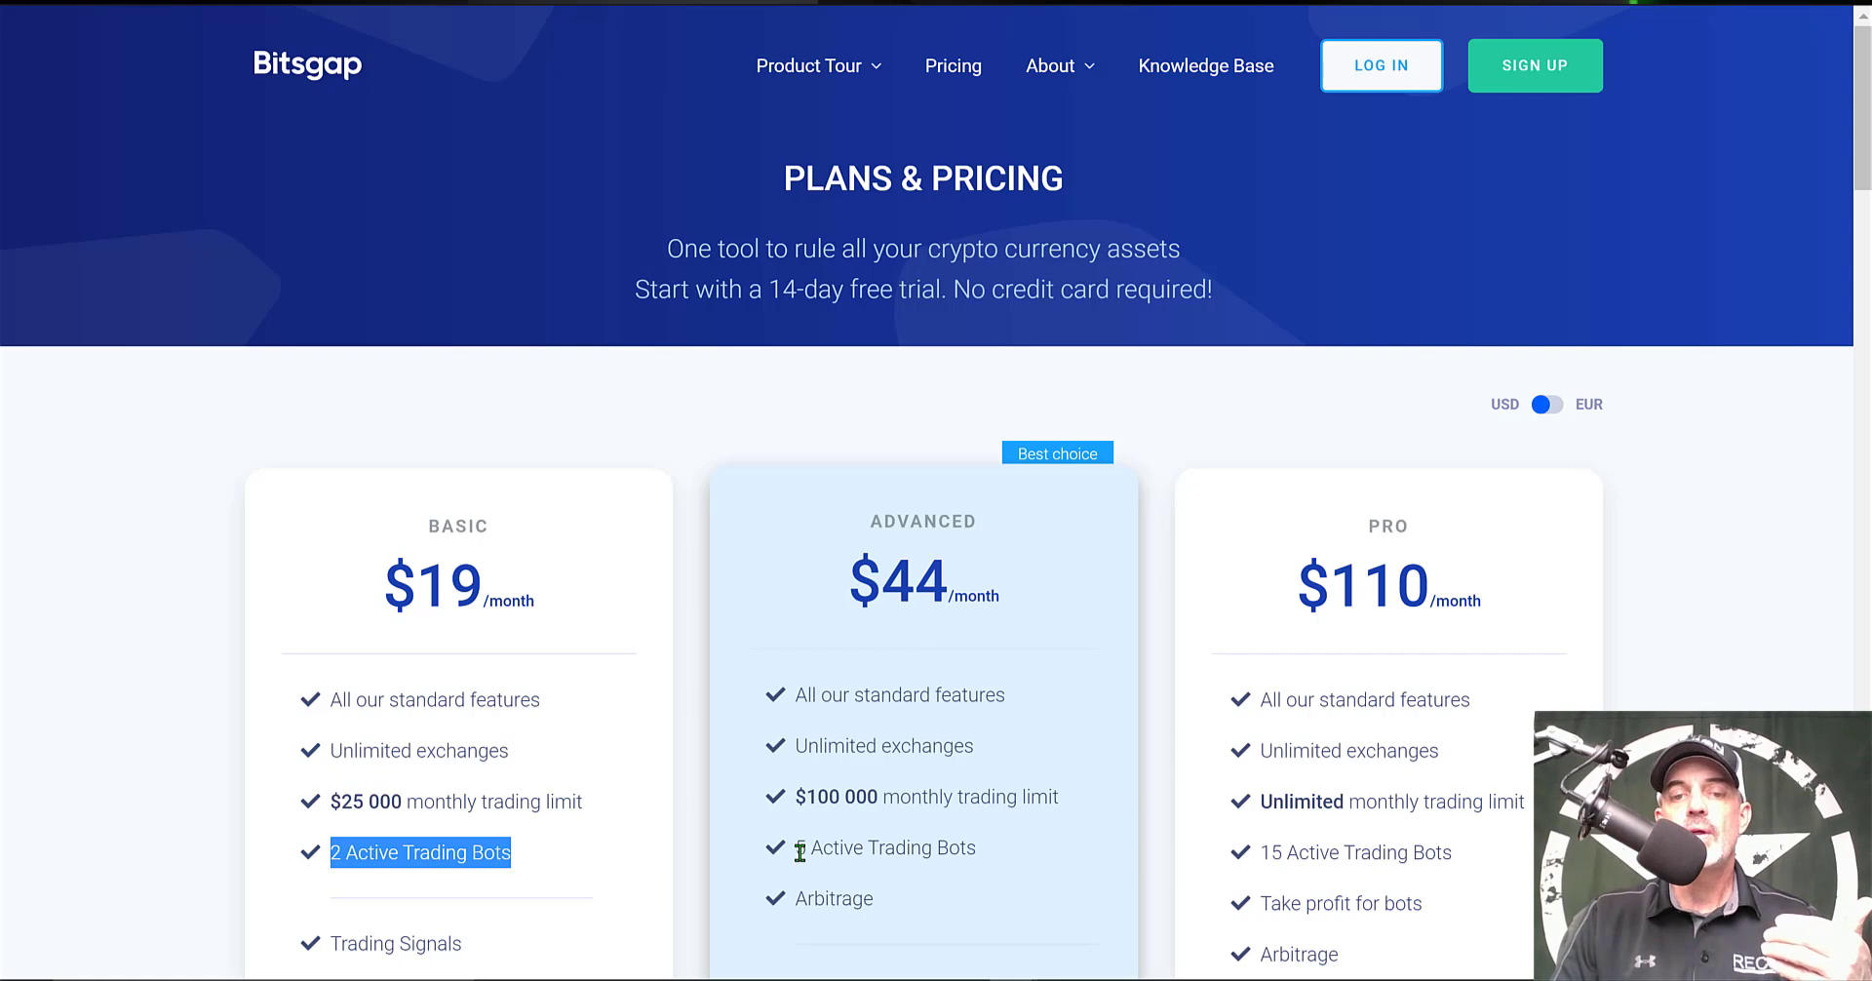
pyautogui.moveTo(798, 849); pyautogui.dragTo(1019, 855)
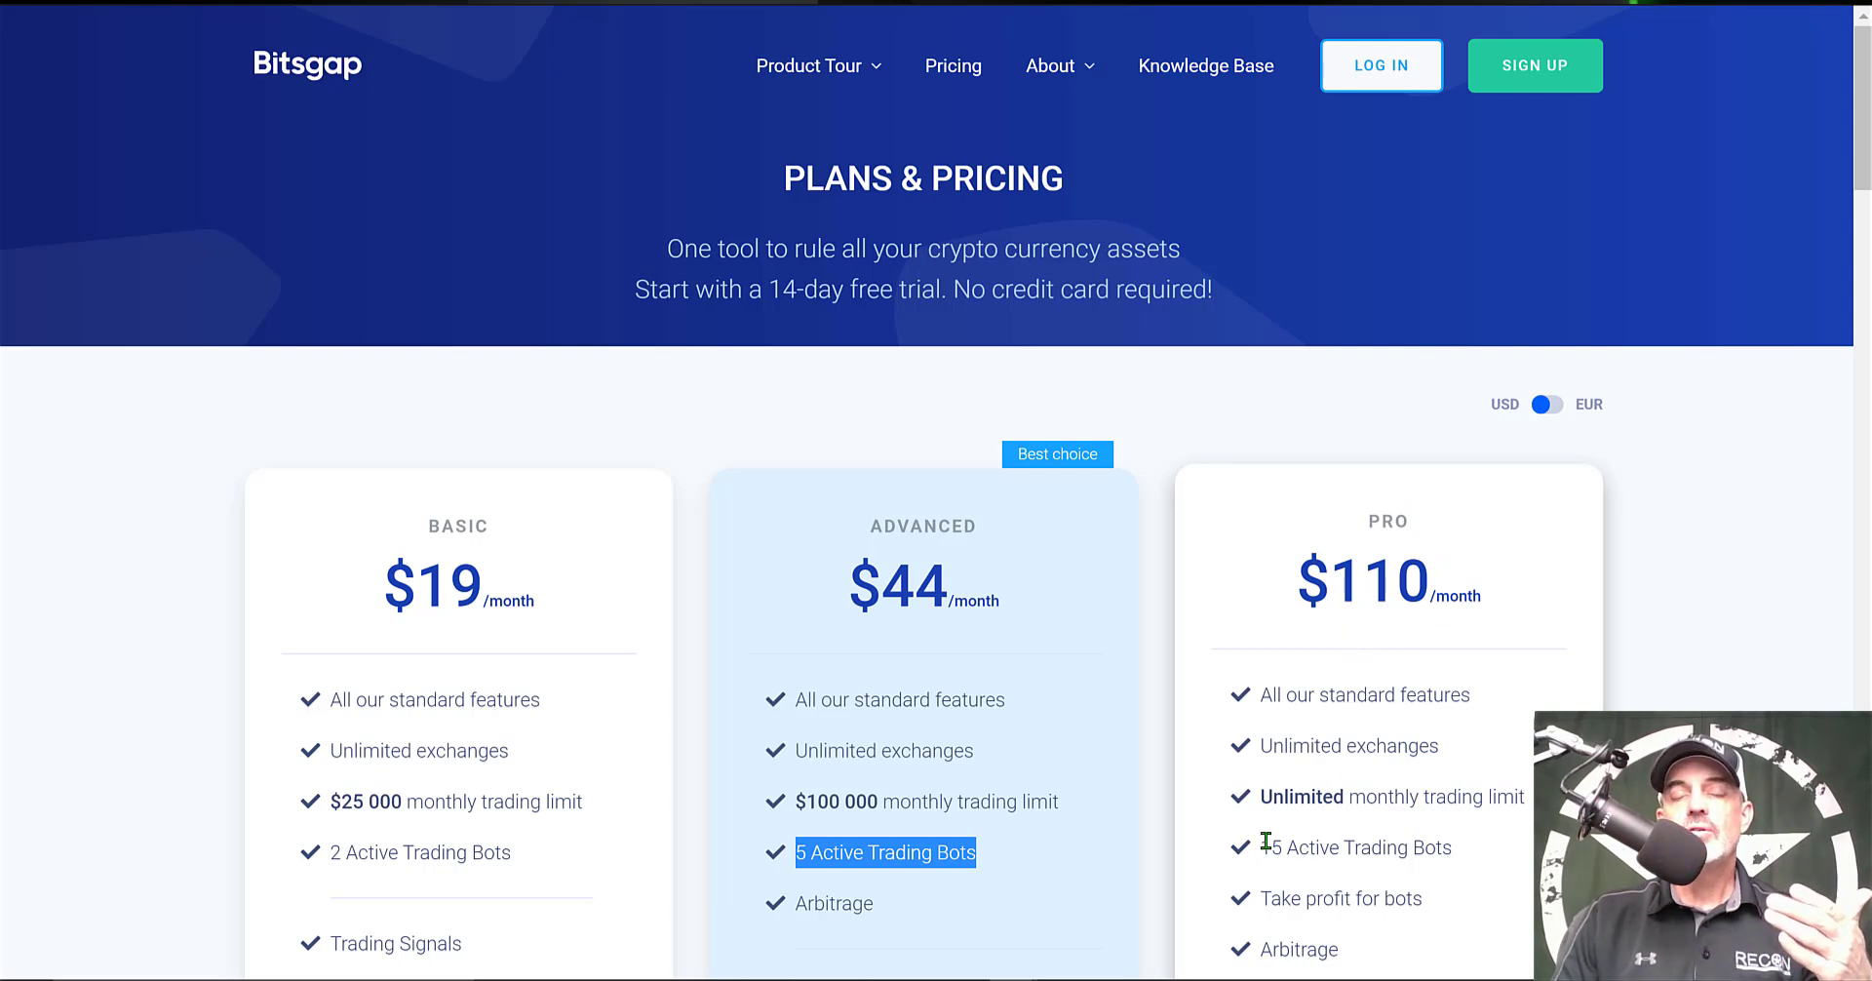
pyautogui.moveTo(1265, 841); pyautogui.dragTo(1444, 840)
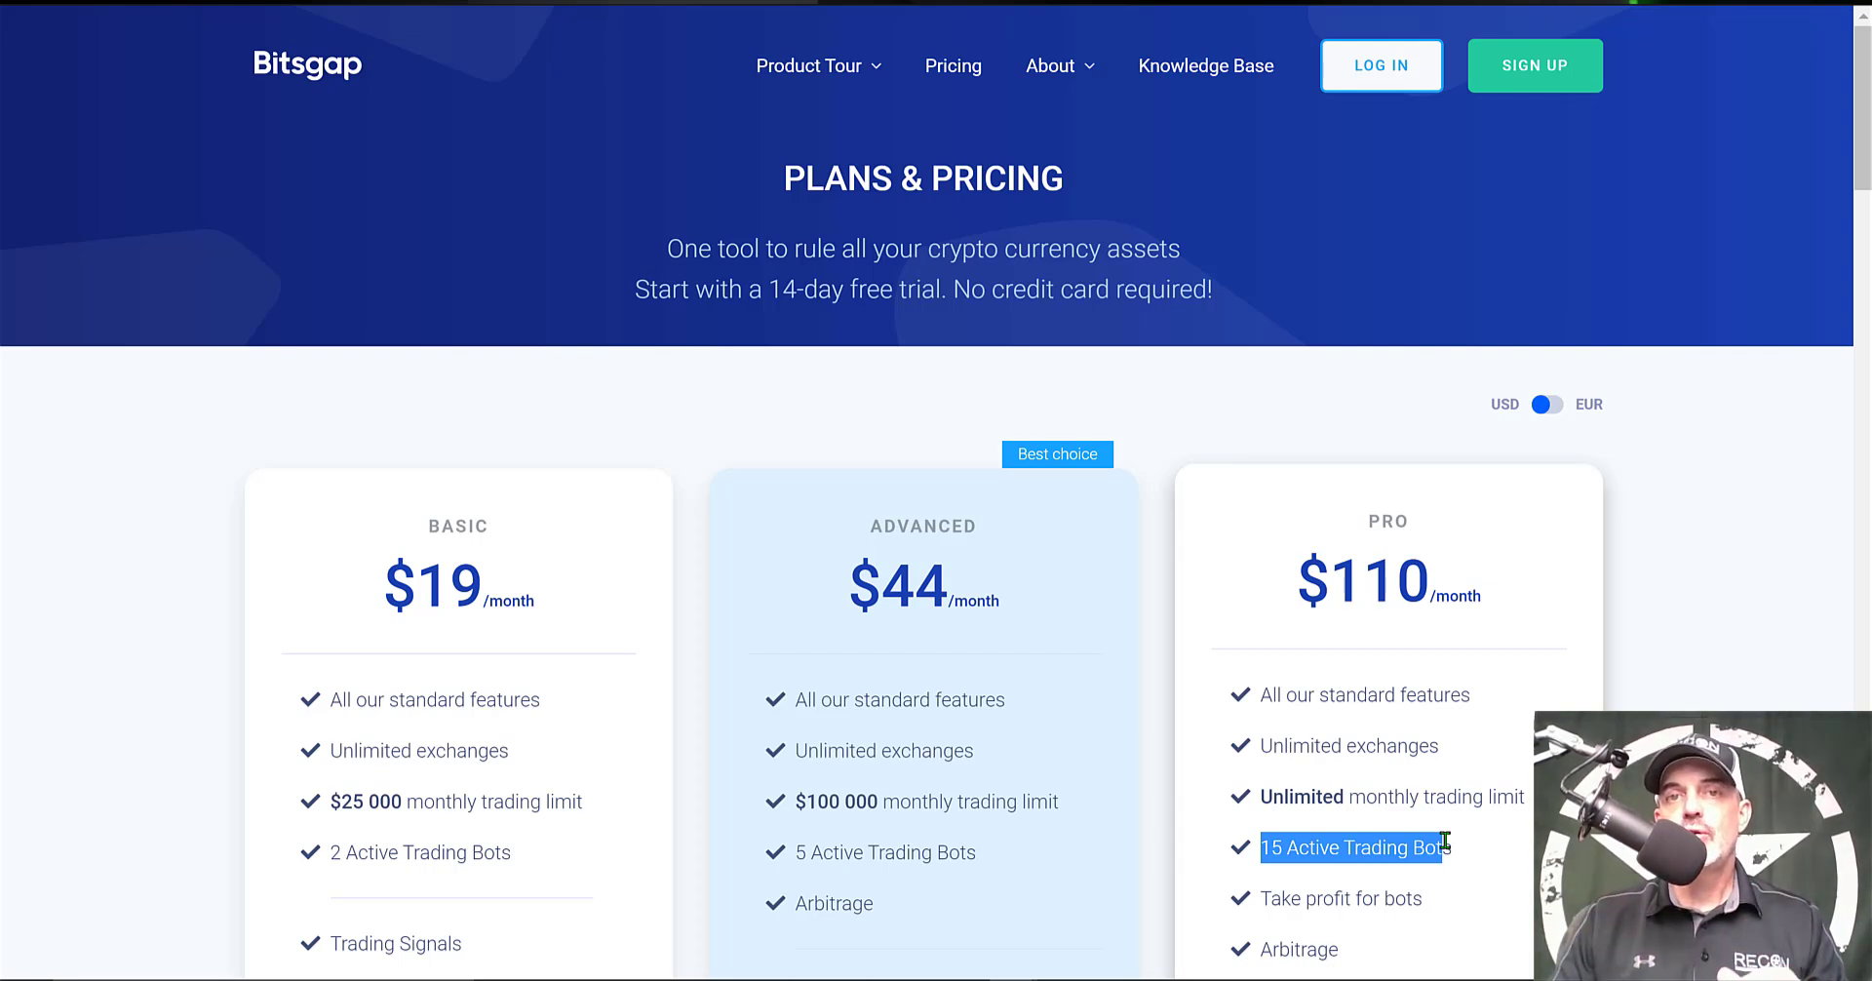
# Switch to the Bitsgap bots page and configure a new bot with the SBot strategy, Binance US exchange and ADA / BTC pair.
pyautogui.hotkey('ctrl', 'Tab')
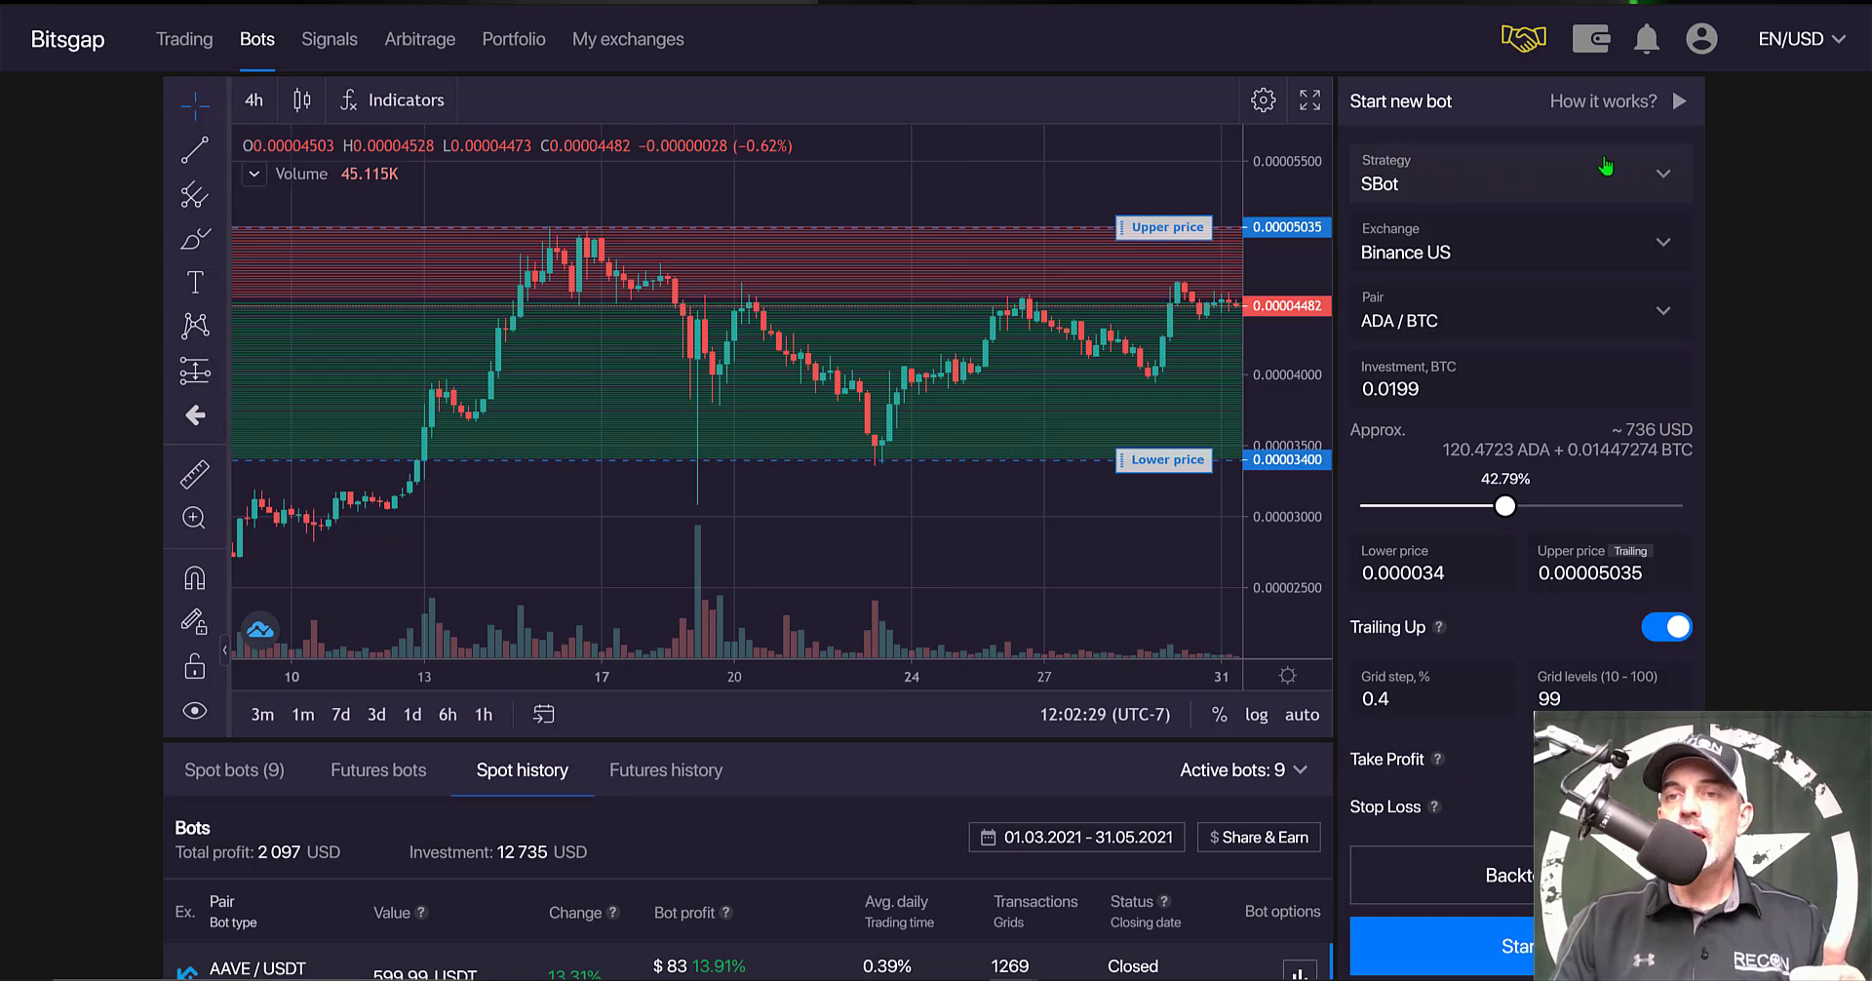
pyautogui.click(1644, 172)
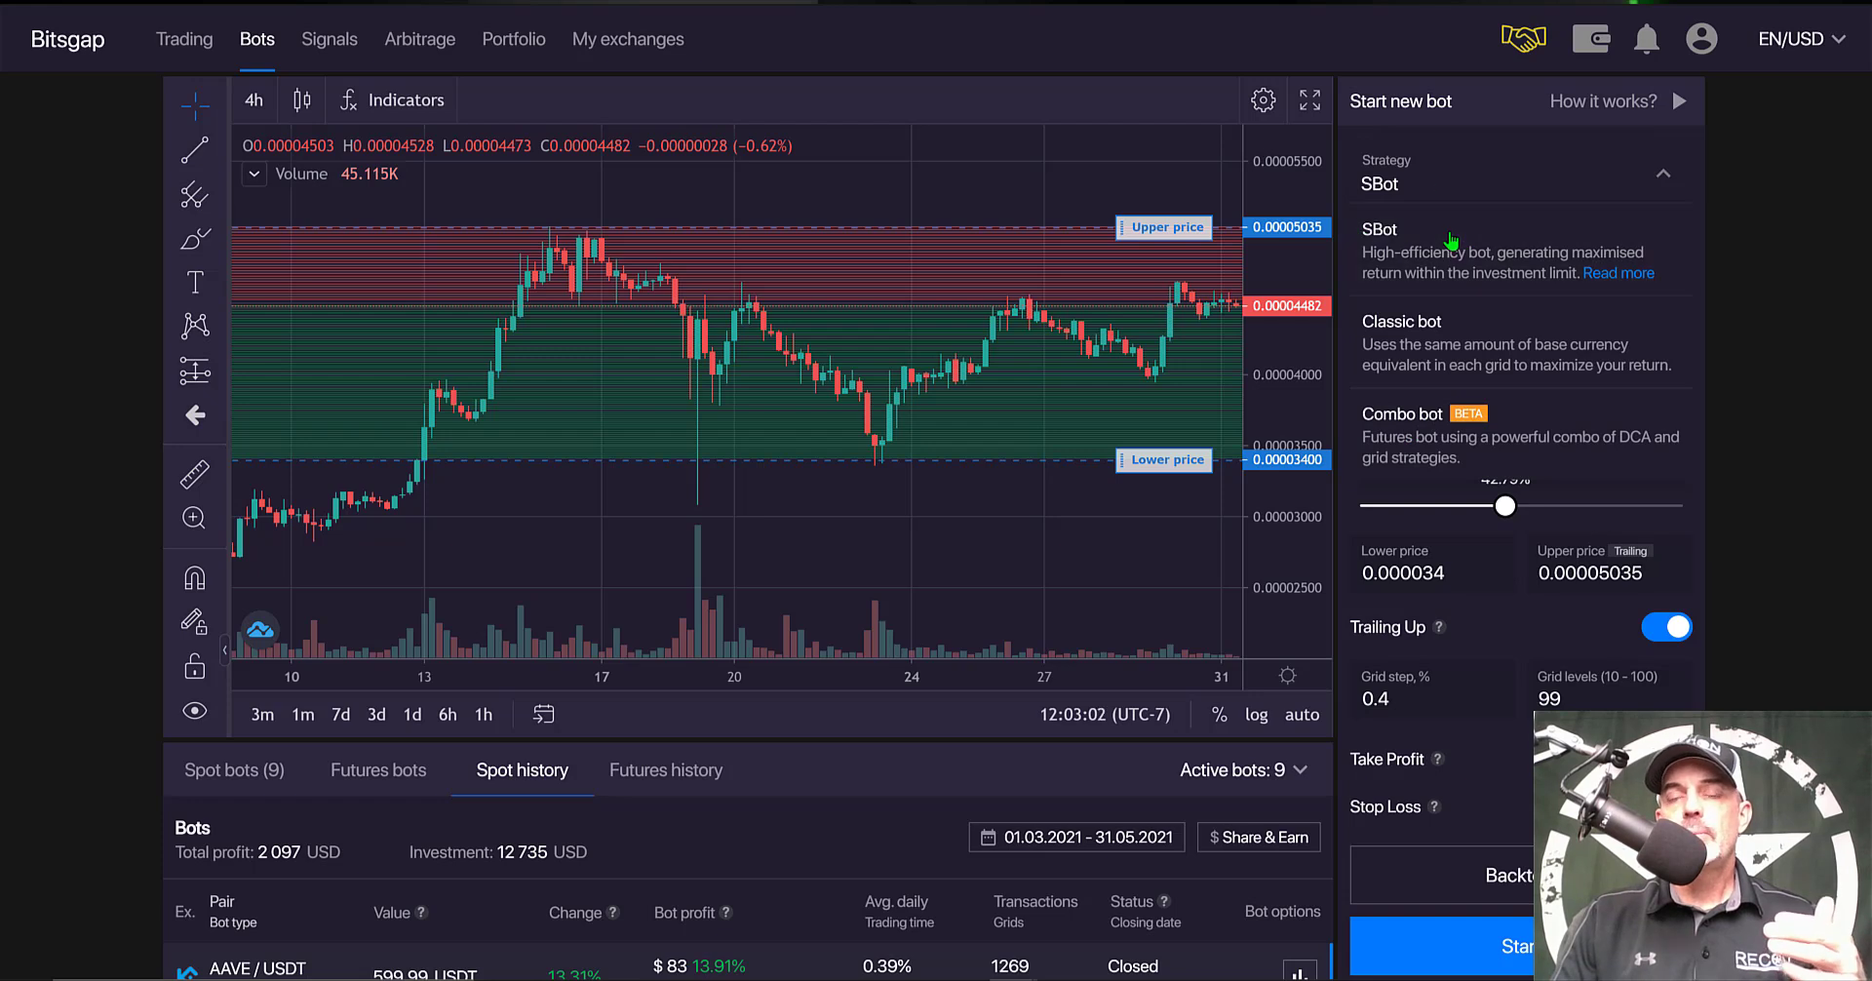
pyautogui.click(1444, 244)
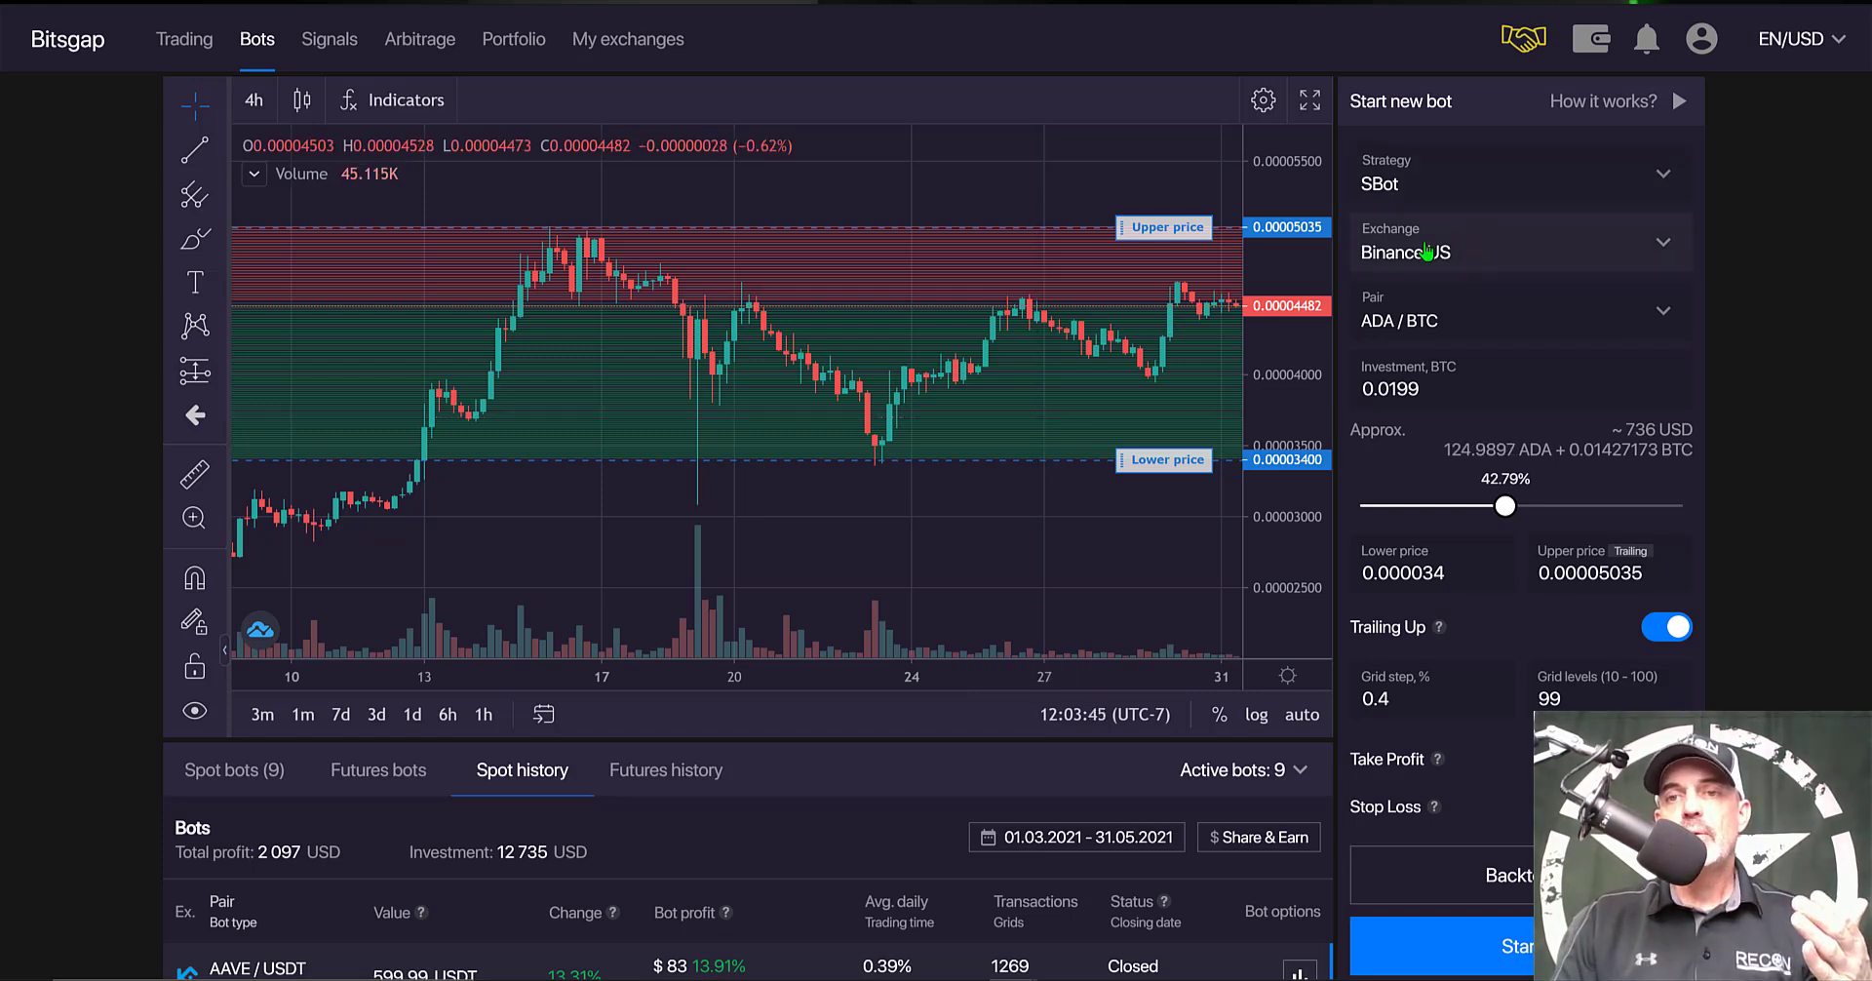
pyautogui.click(1485, 257)
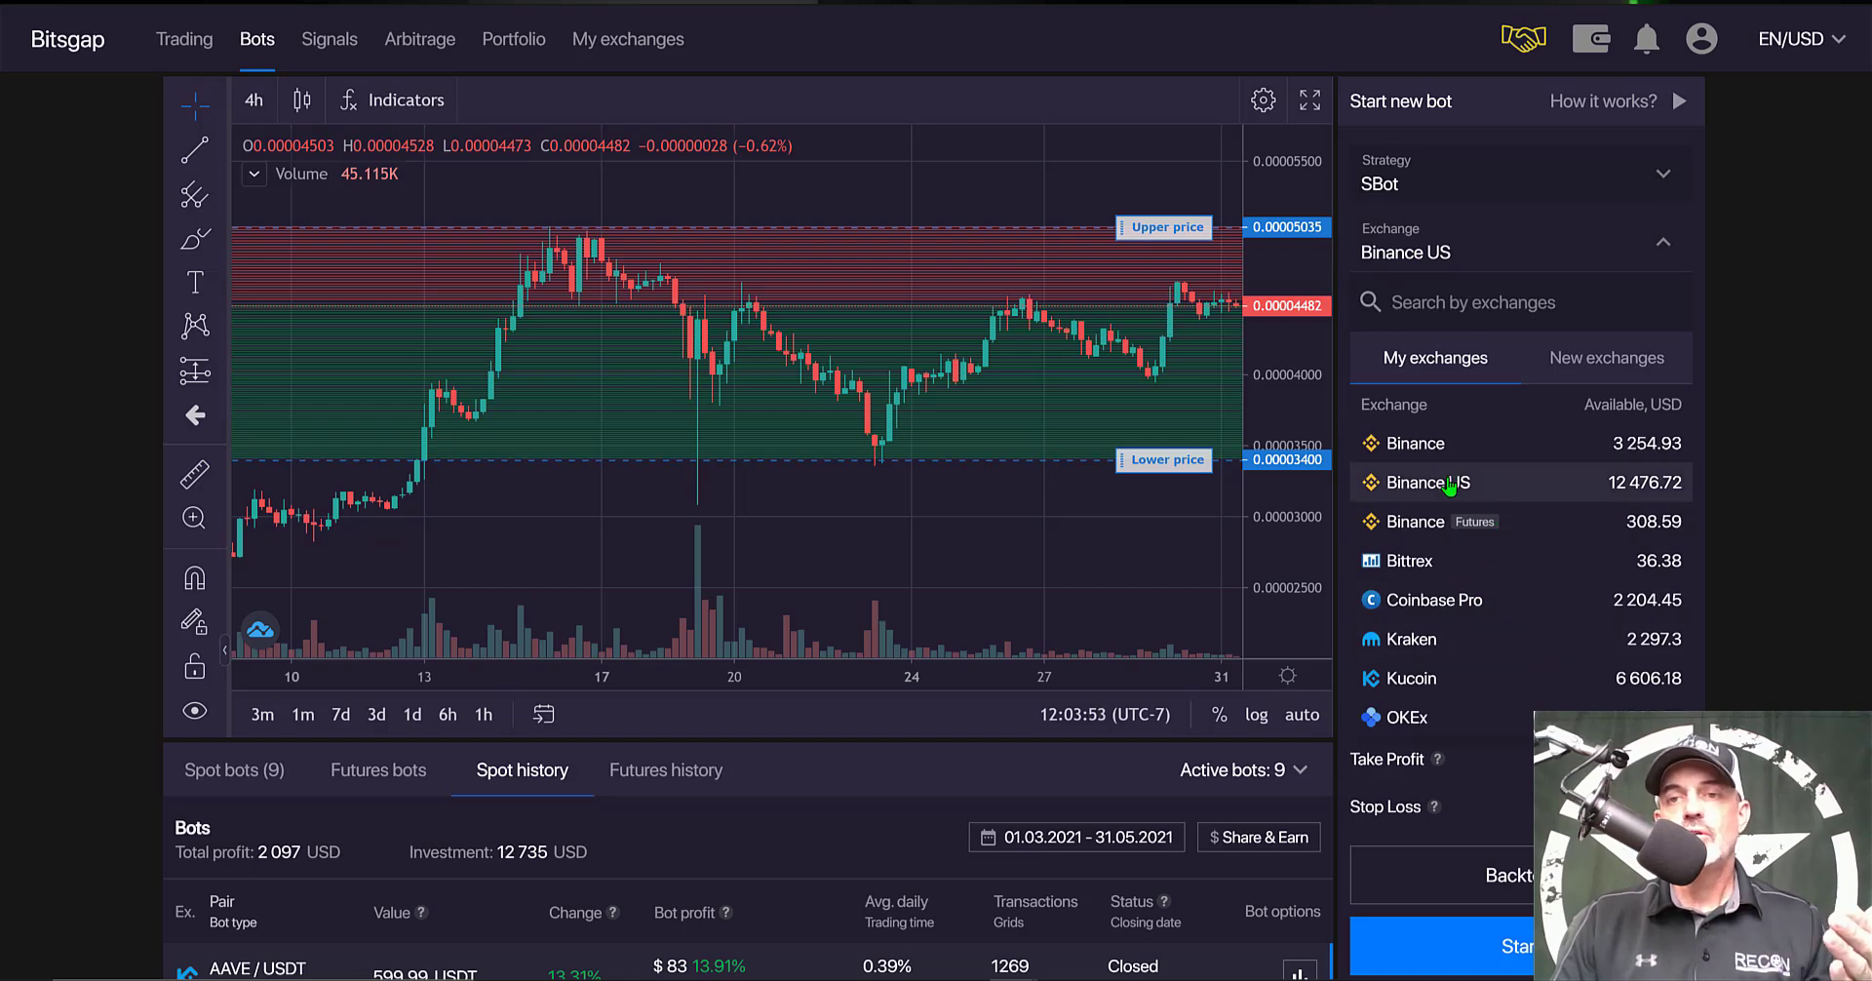
pyautogui.click(1450, 484)
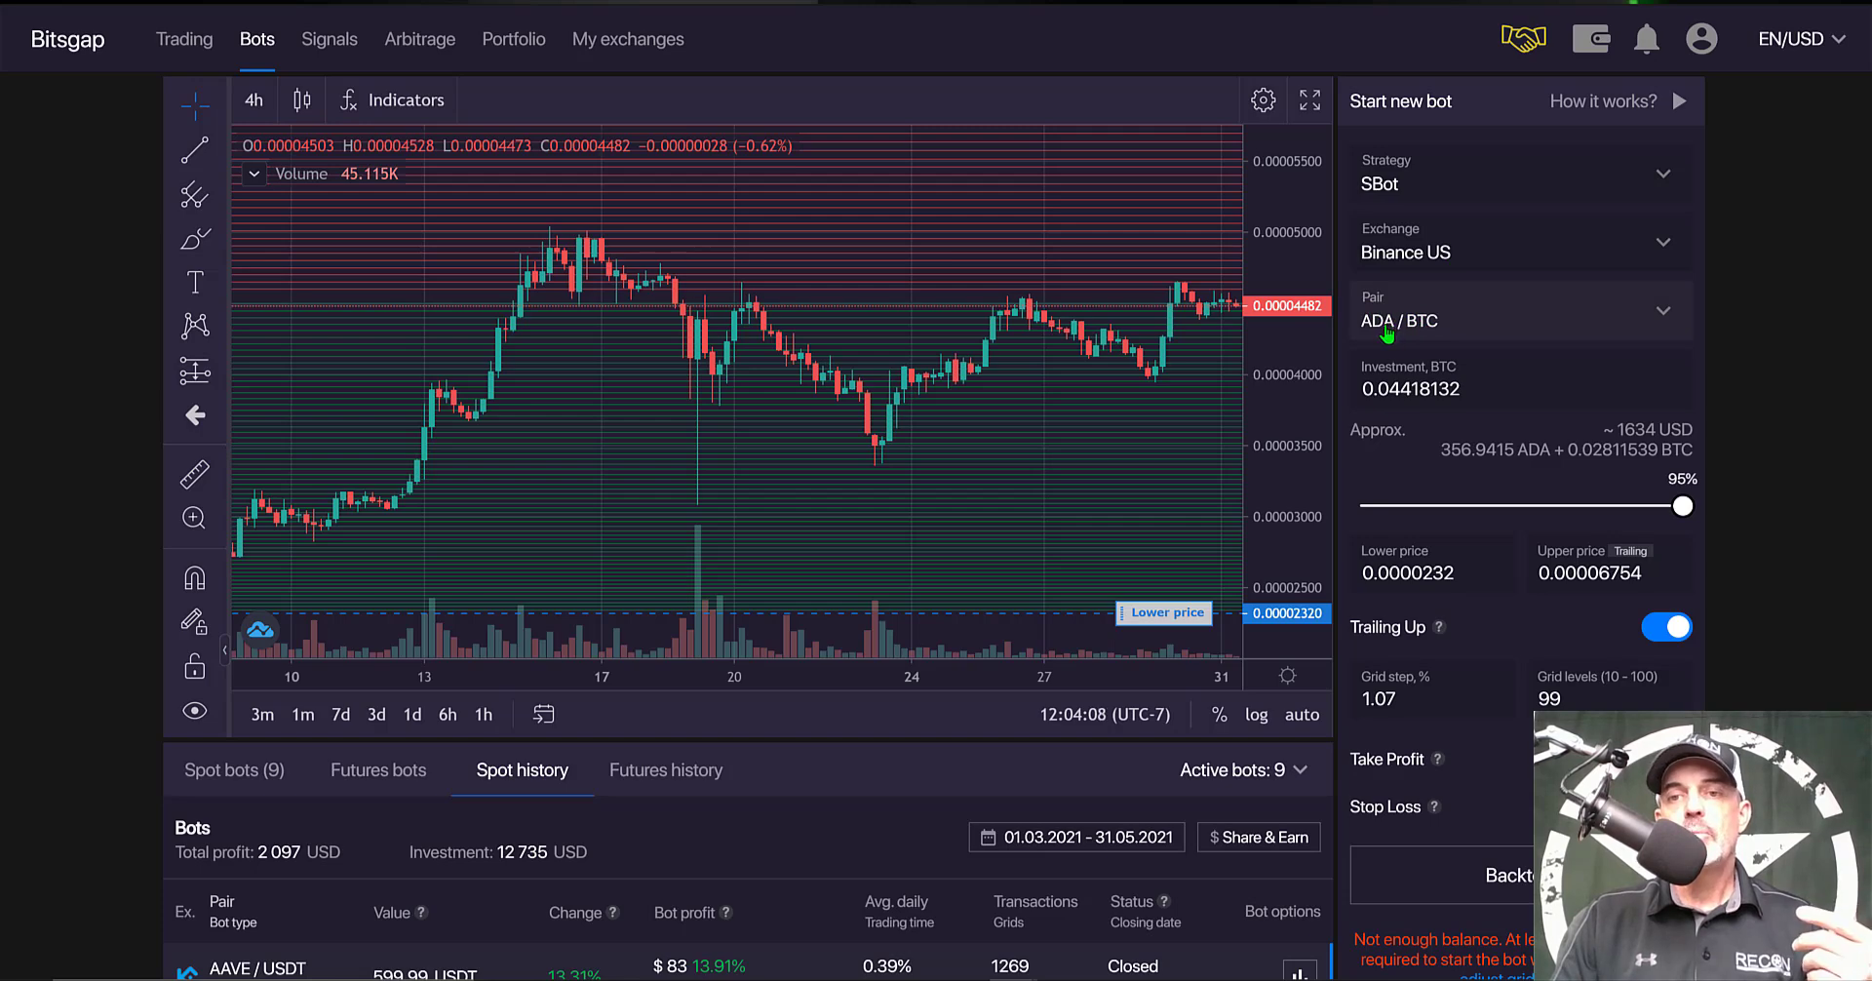
pyautogui.click(1387, 334)
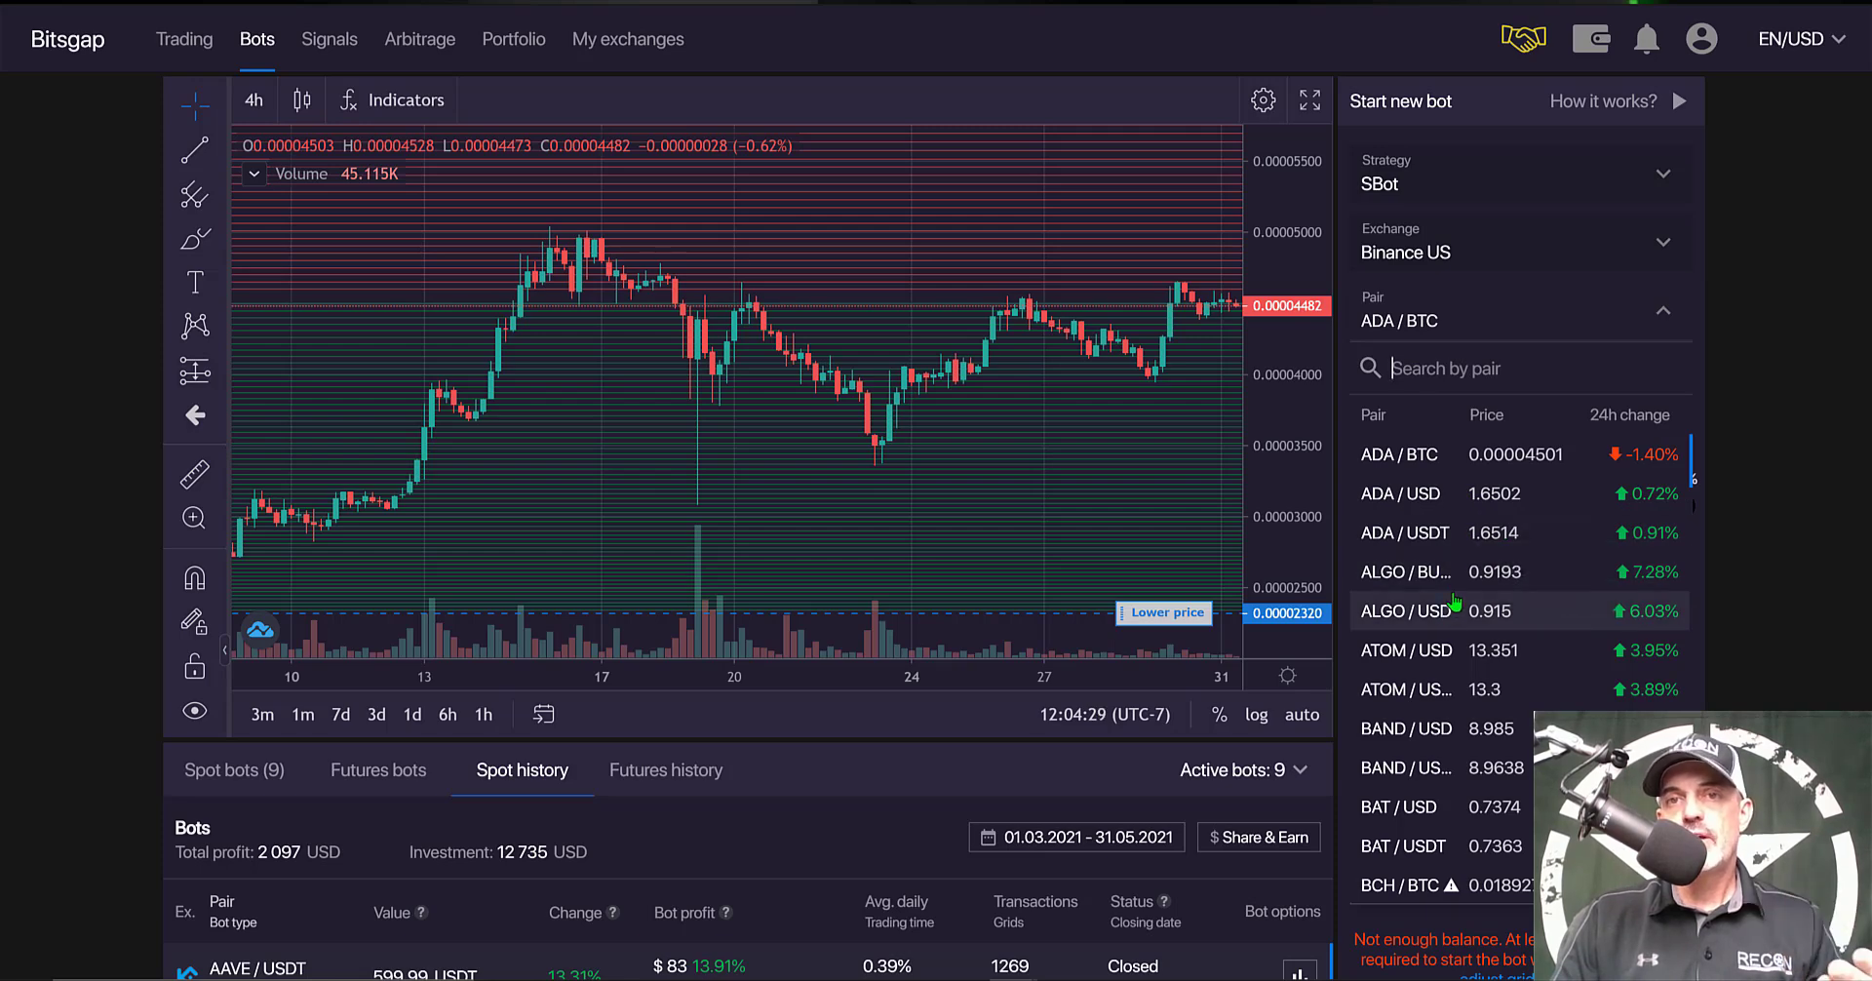
pyautogui.click(1456, 314)
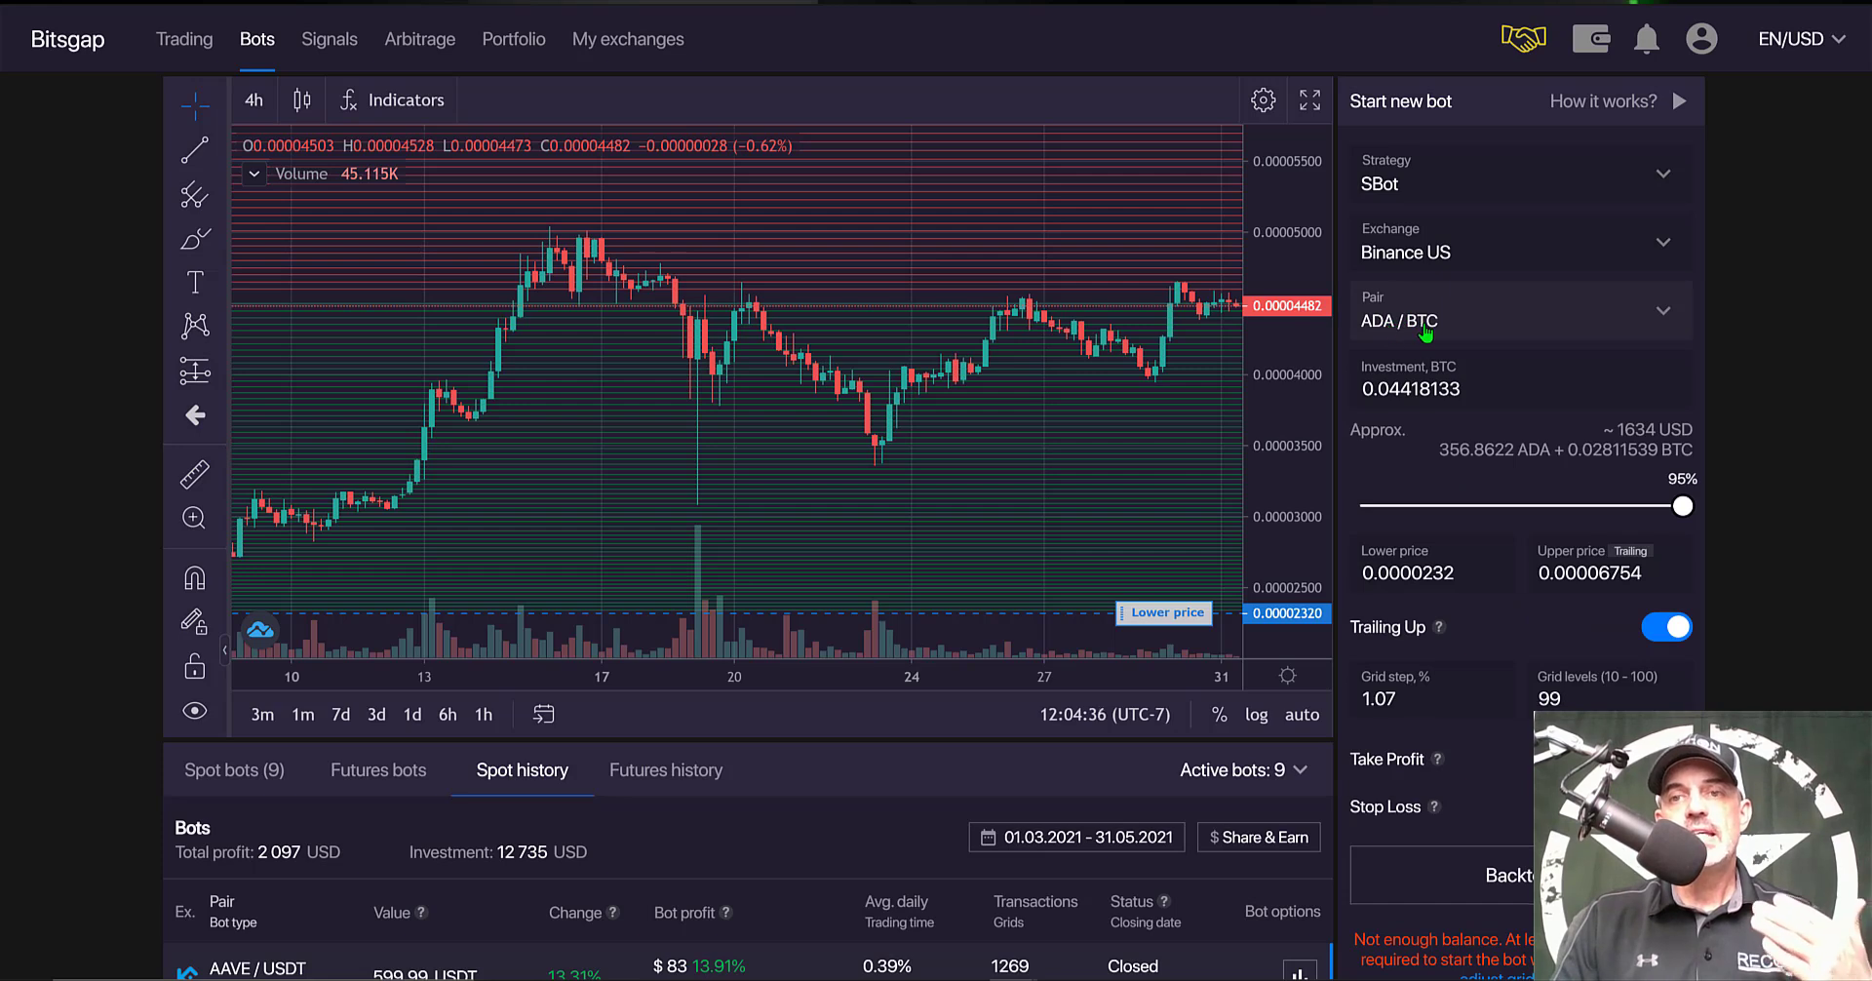
# Highlight the new bot's BTC investment amount.
pyautogui.click(1480, 387)
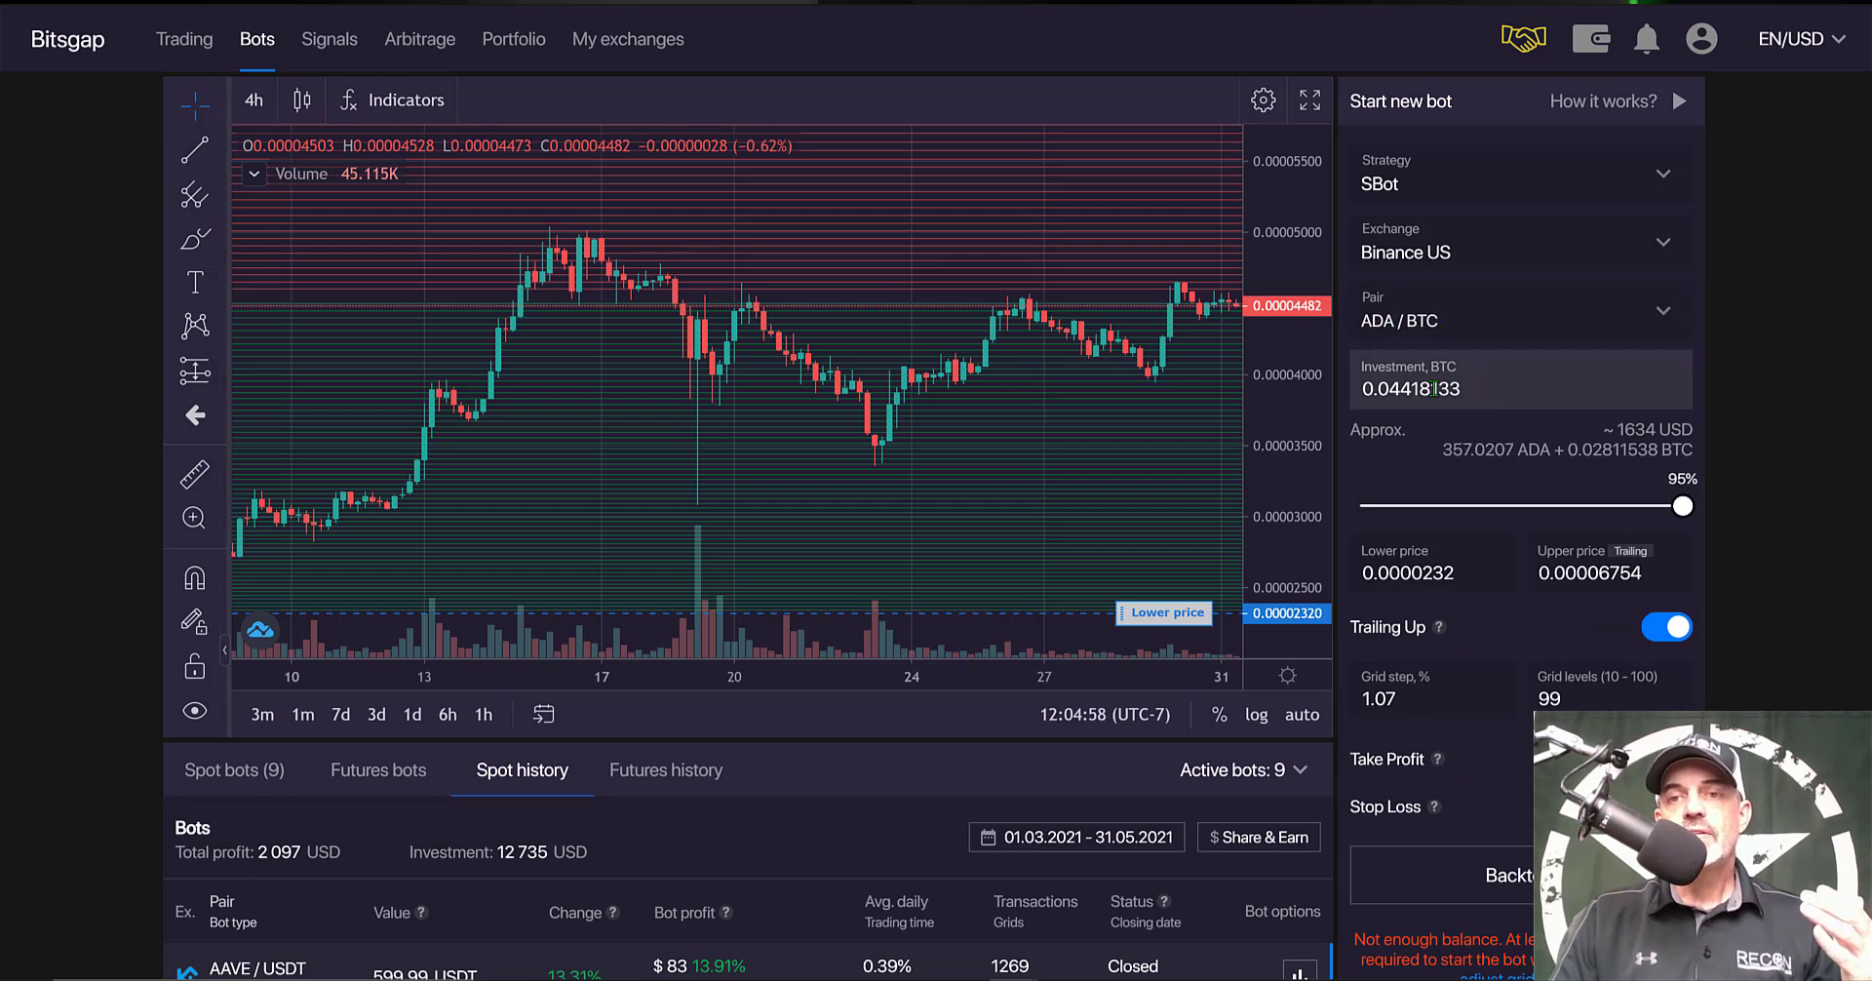
pyautogui.hotkey('shift', 'Left')
pyautogui.hotkey('shift', 'Left')
pyautogui.hotkey('shift', 'Left')
pyautogui.hotkey('shift', 'Left')
pyautogui.hotkey('shift', 'Left')
pyautogui.hotkey('shift', 'Left')
pyautogui.hotkey('shift', 'Left')
pyautogui.hotkey('shift', 'Left')
pyautogui.hotkey('shift', 'Left')
pyautogui.hotkey('shift', 'Left')
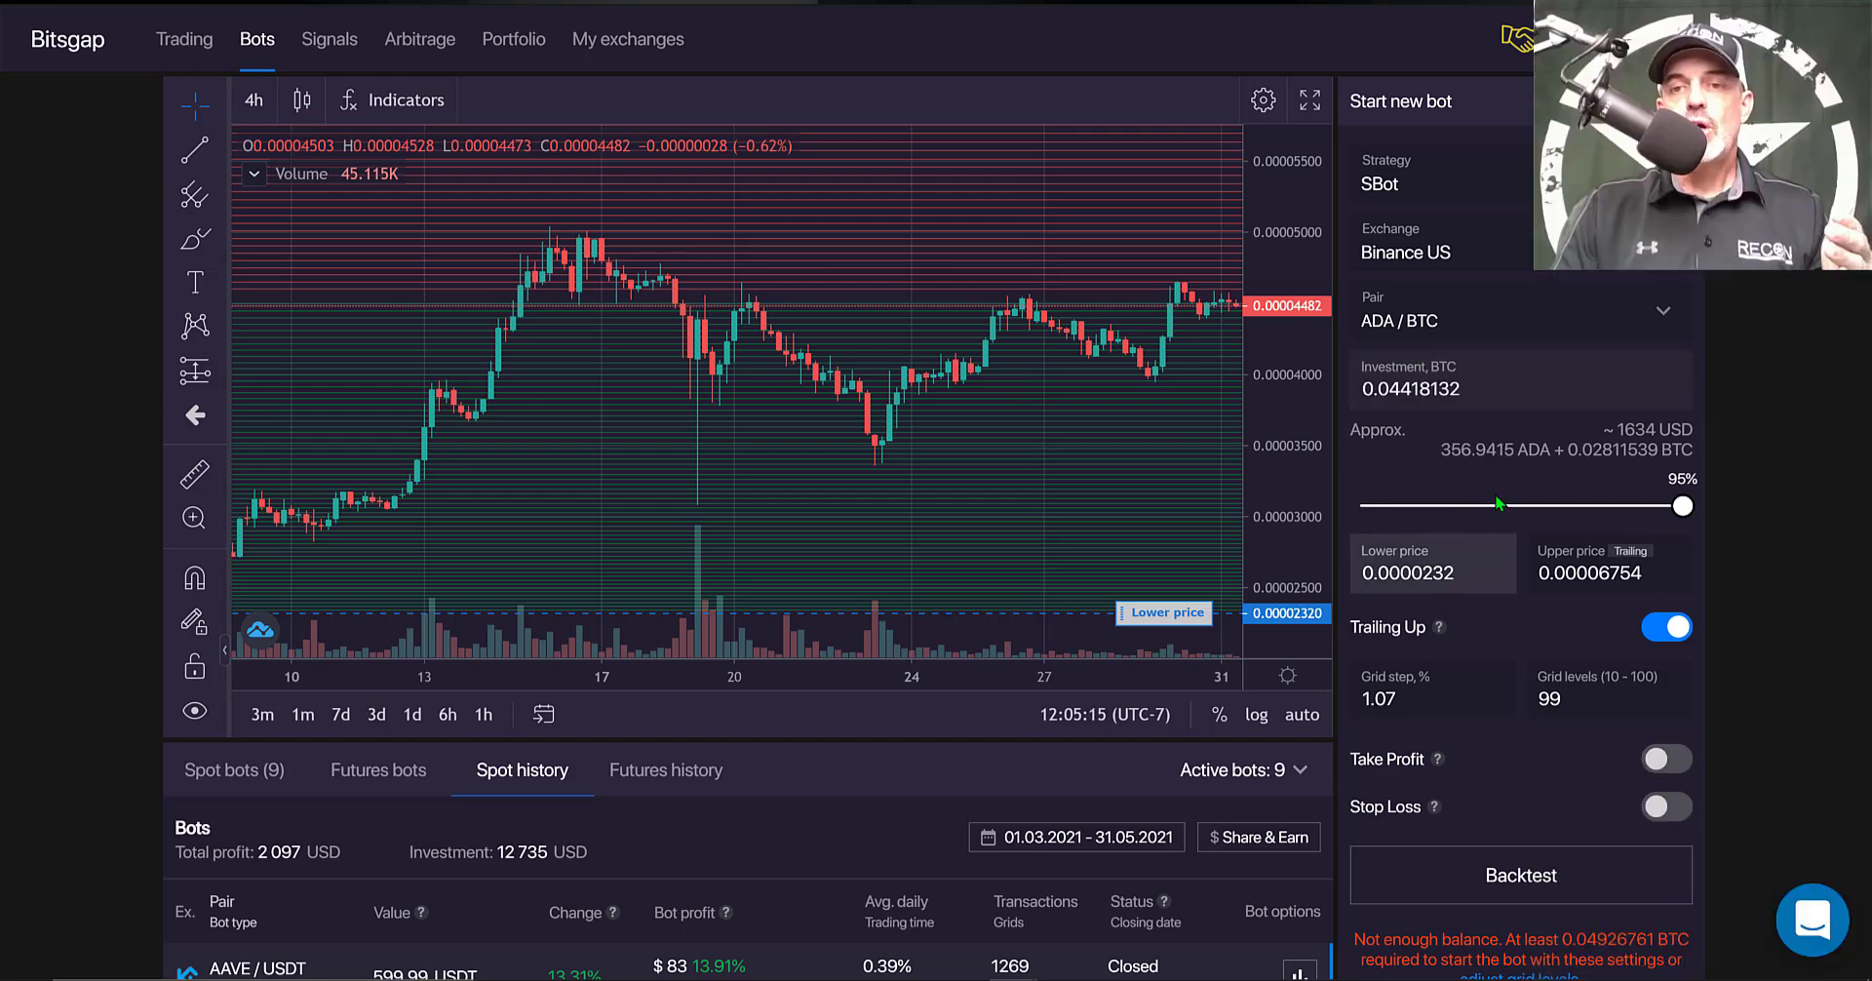
# Narrow the bot's price range on the chart to an upper price of 0.0000502 and a lower price of 0.00003335.
pyautogui.click(1384, 558)
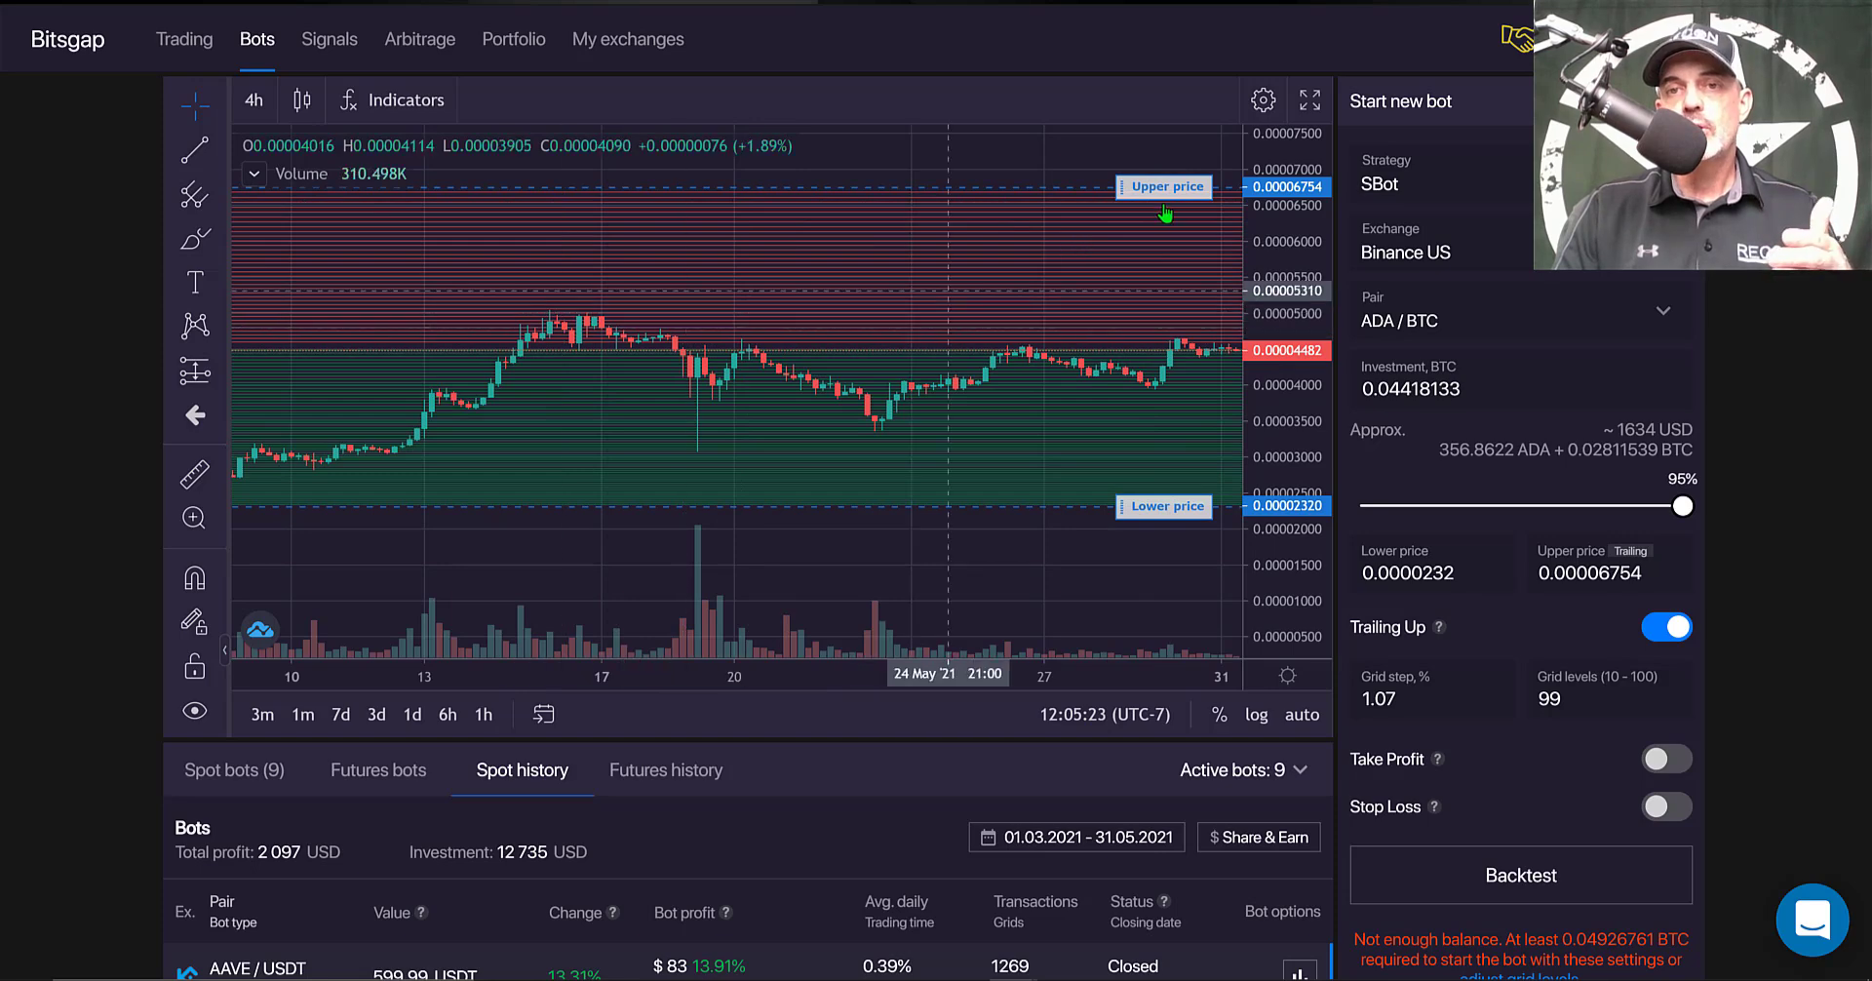
pyautogui.moveTo(1172, 194); pyautogui.dragTo(1154, 312)
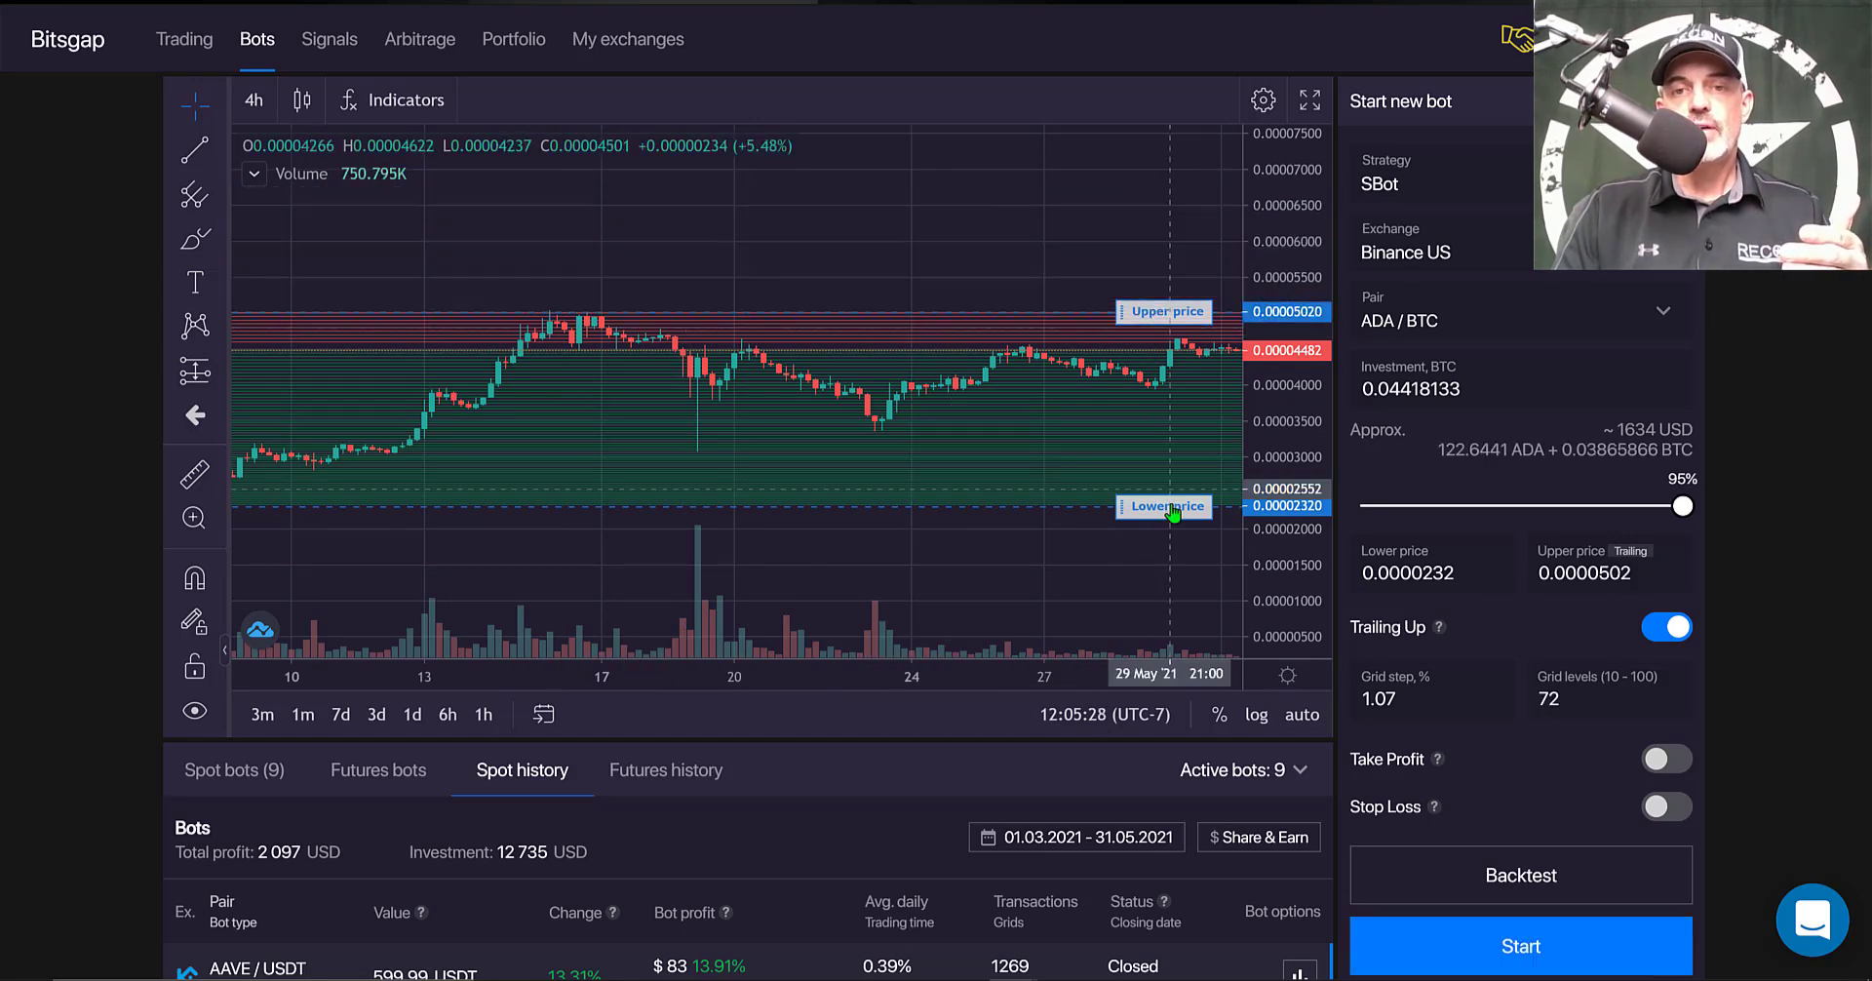
pyautogui.moveTo(1165, 506); pyautogui.dragTo(1165, 432)
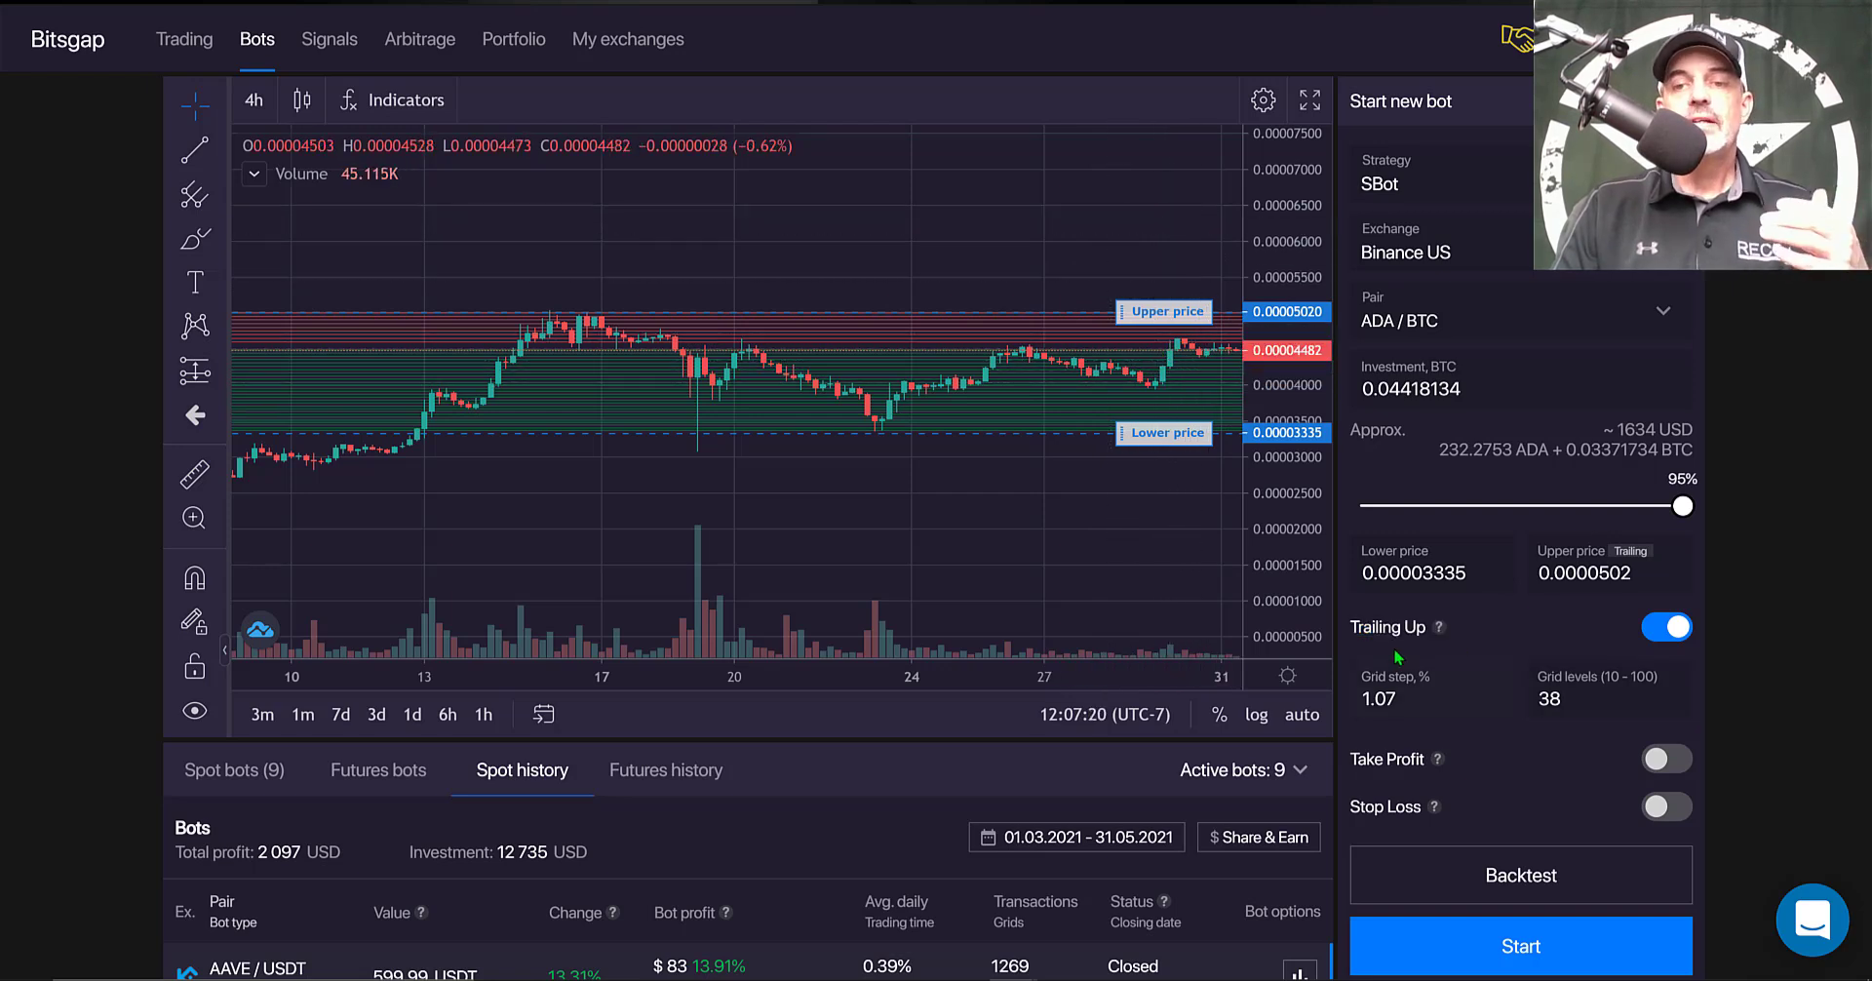
# Set the number of grid levels to 99.
pyautogui.click(1436, 679)
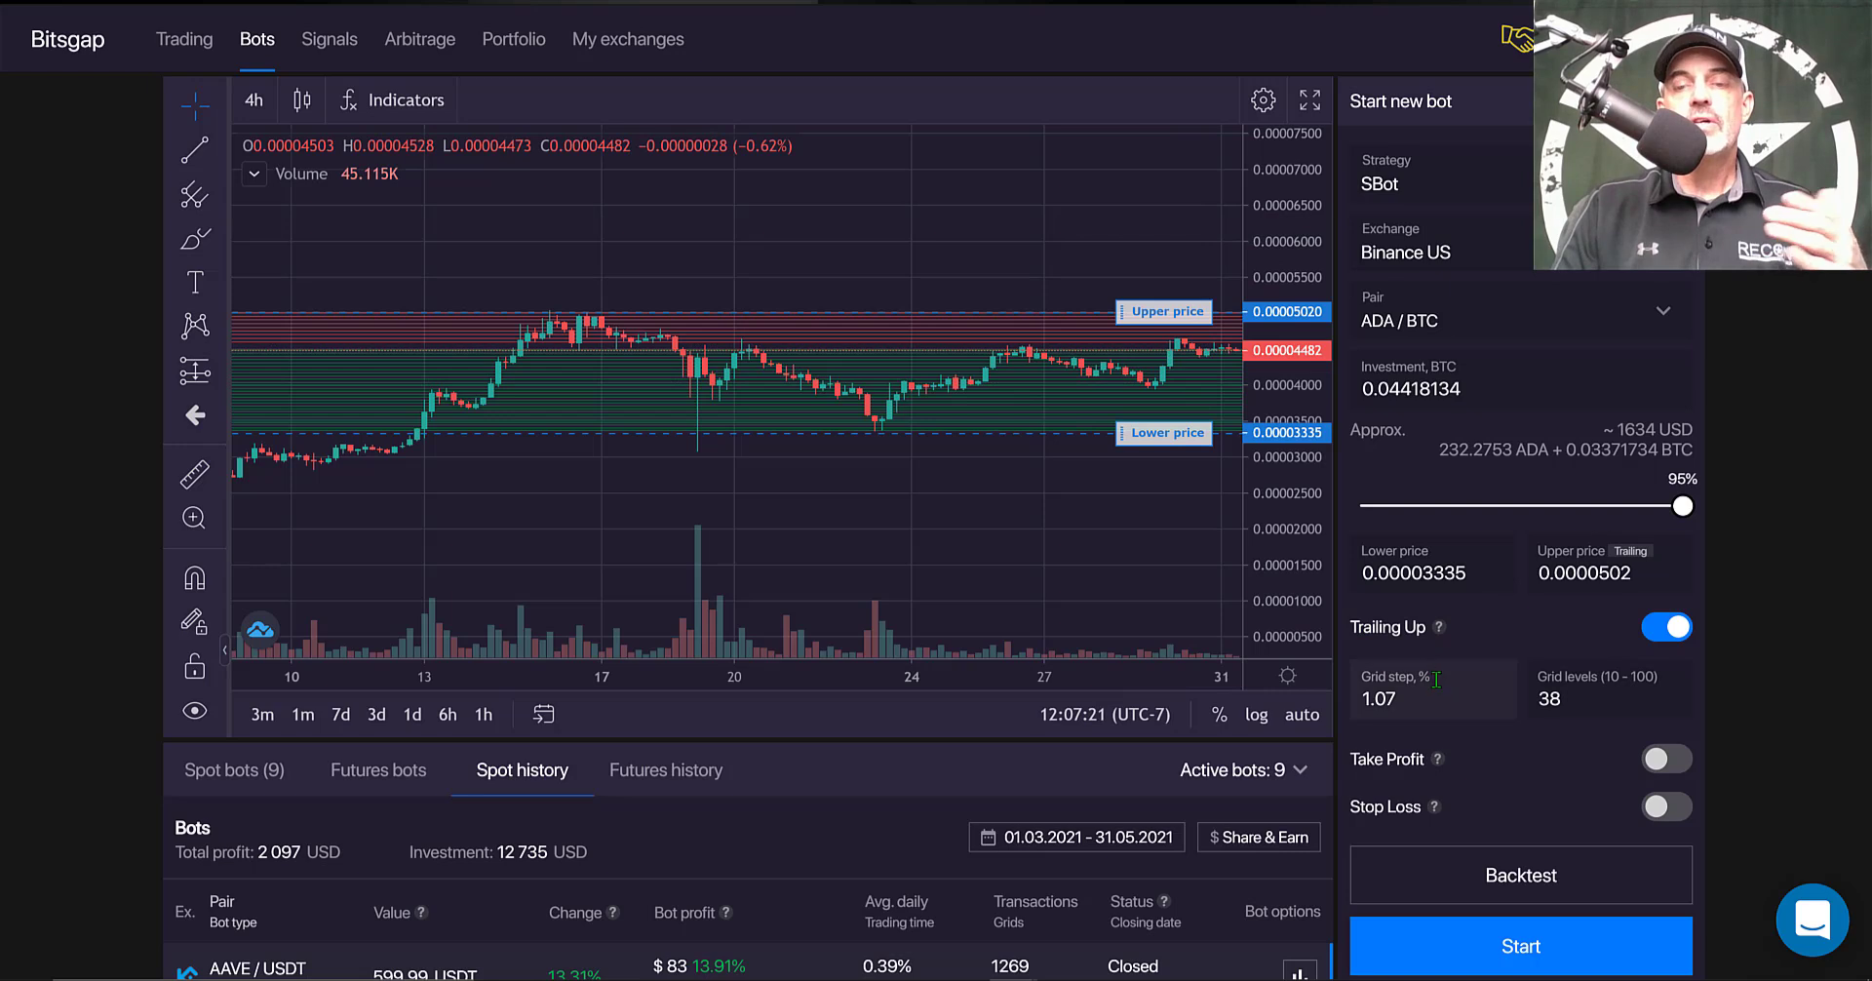
pyautogui.click(1562, 702)
pyautogui.moveTo(1573, 699); pyautogui.dragTo(1528, 695)
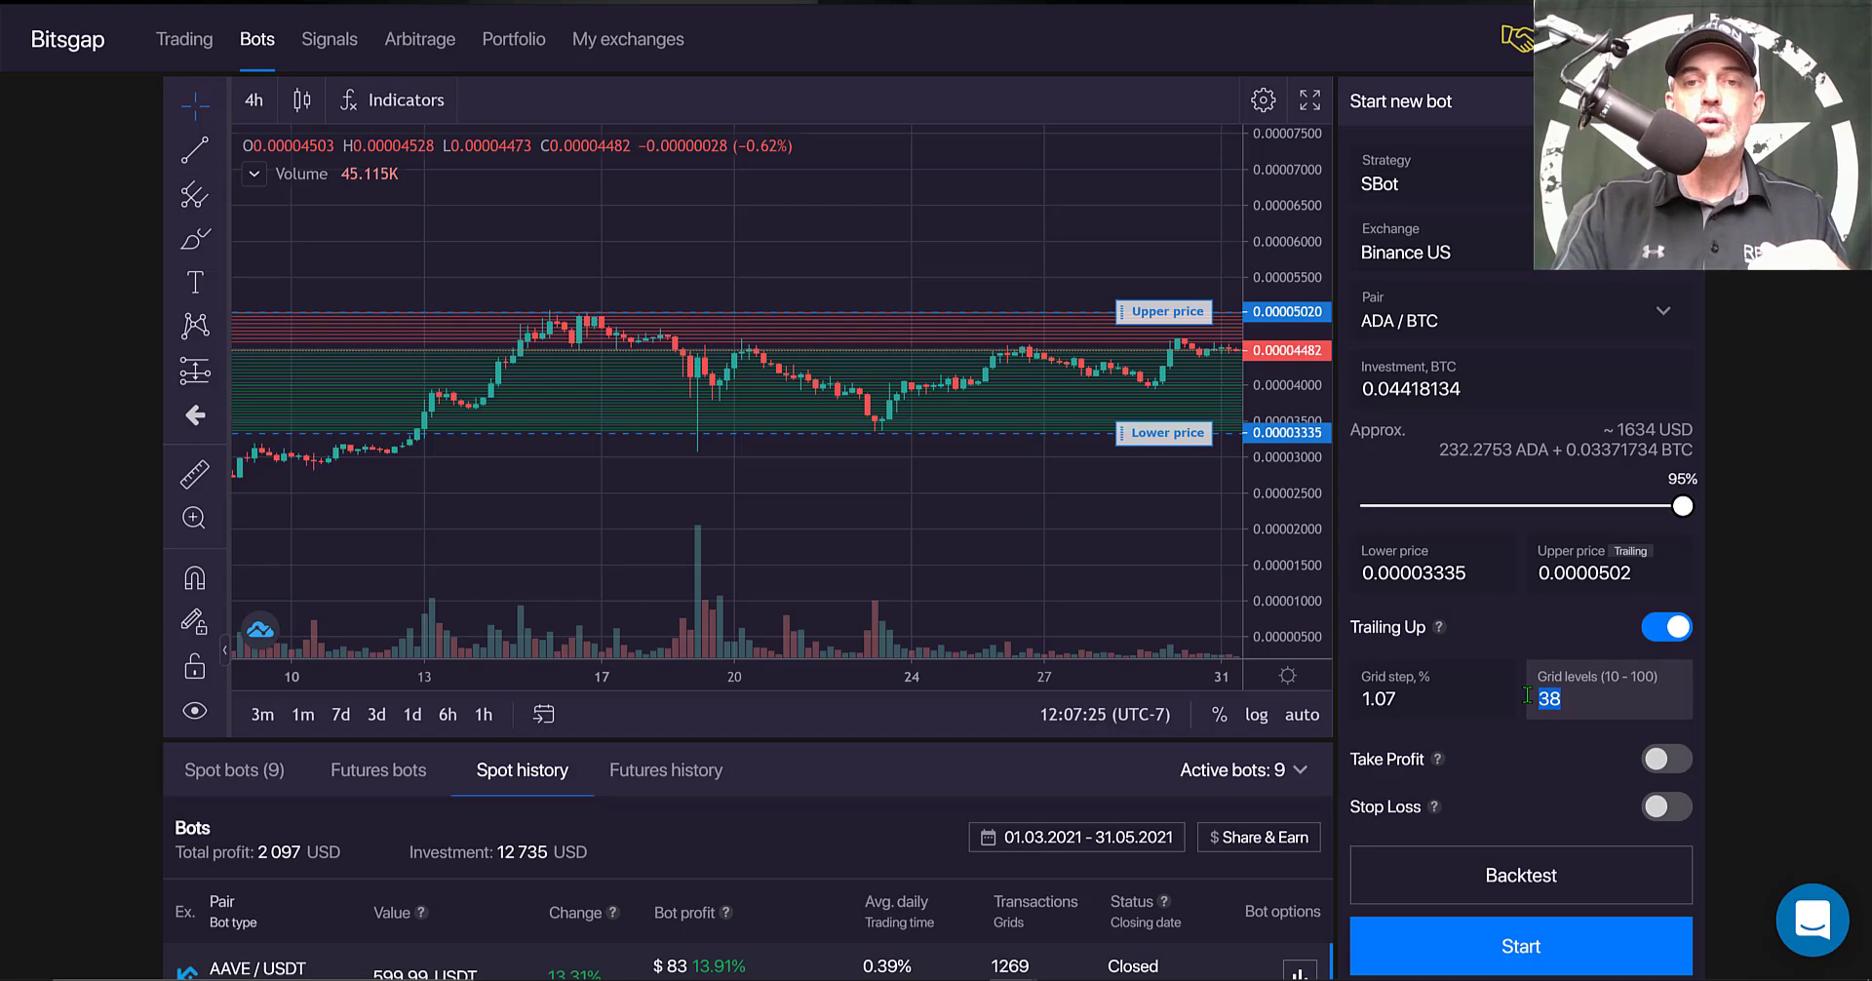
pyautogui.write('99')
pyautogui.click(933, 551)
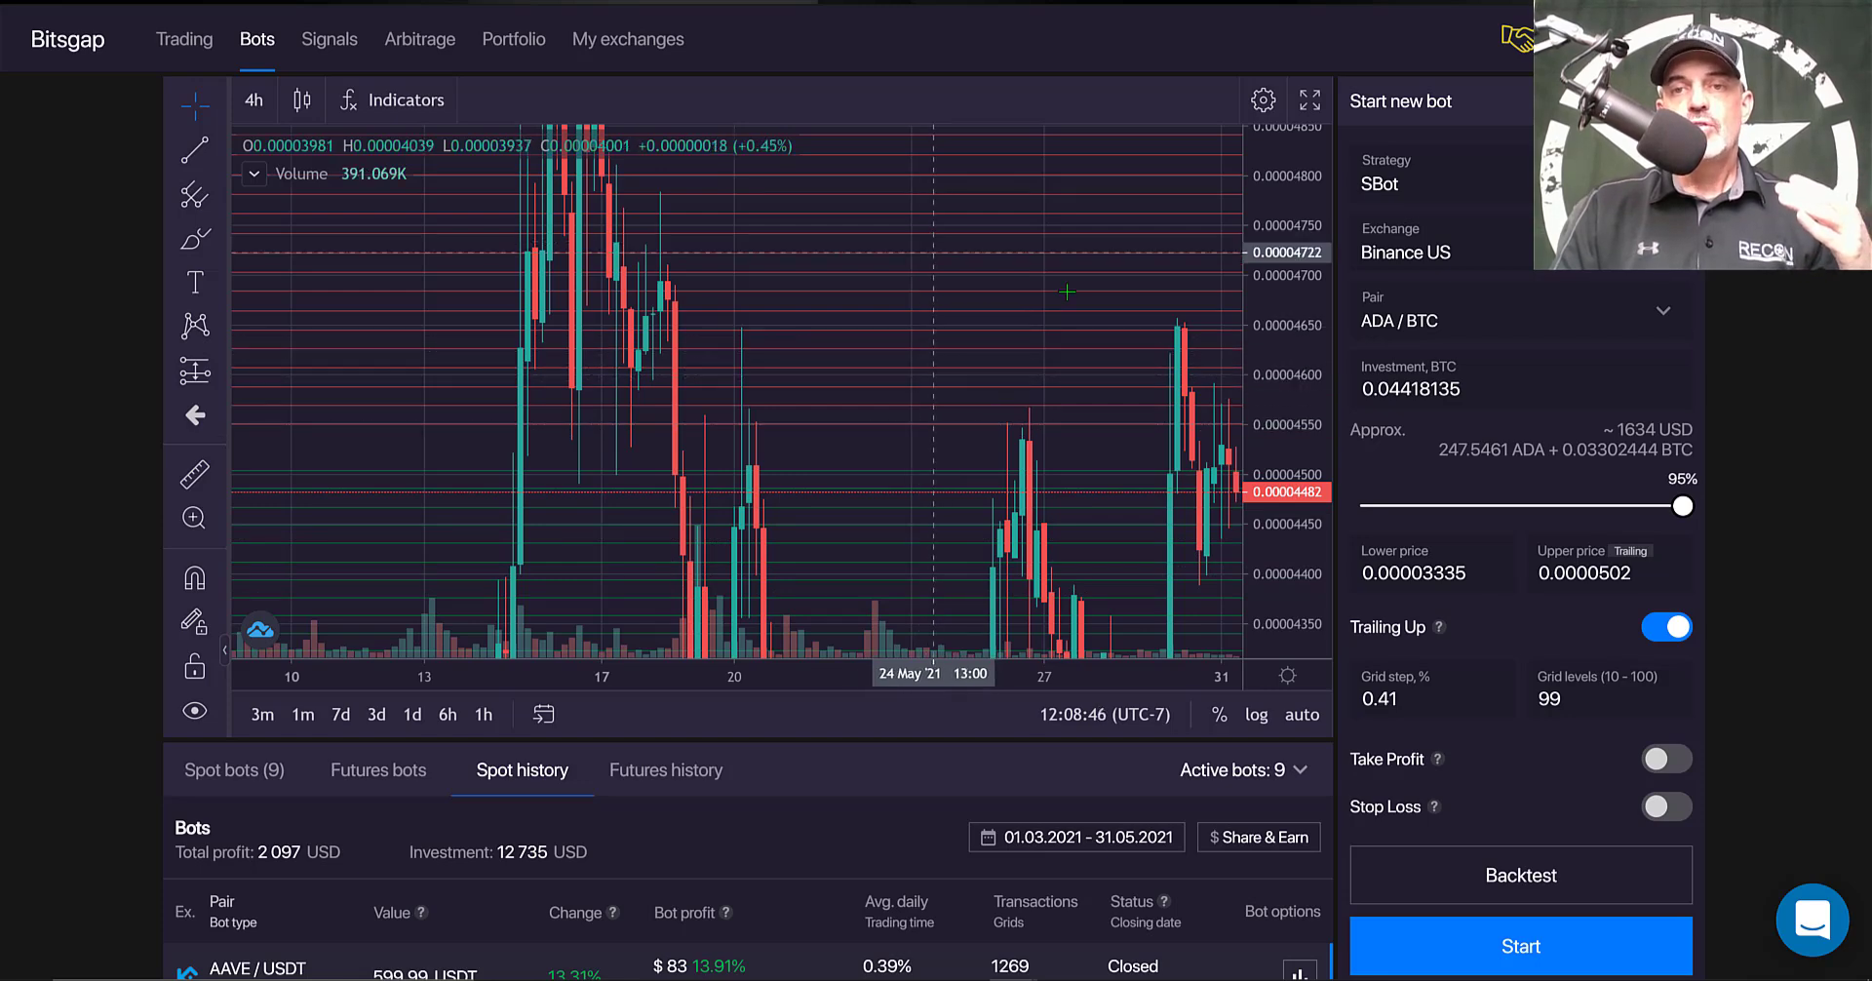
# Inspect the grid lines around the recent candles and set the grid step to 0.4 %.
pyautogui.moveTo(1267, 348); pyautogui.dragTo(743, 346)
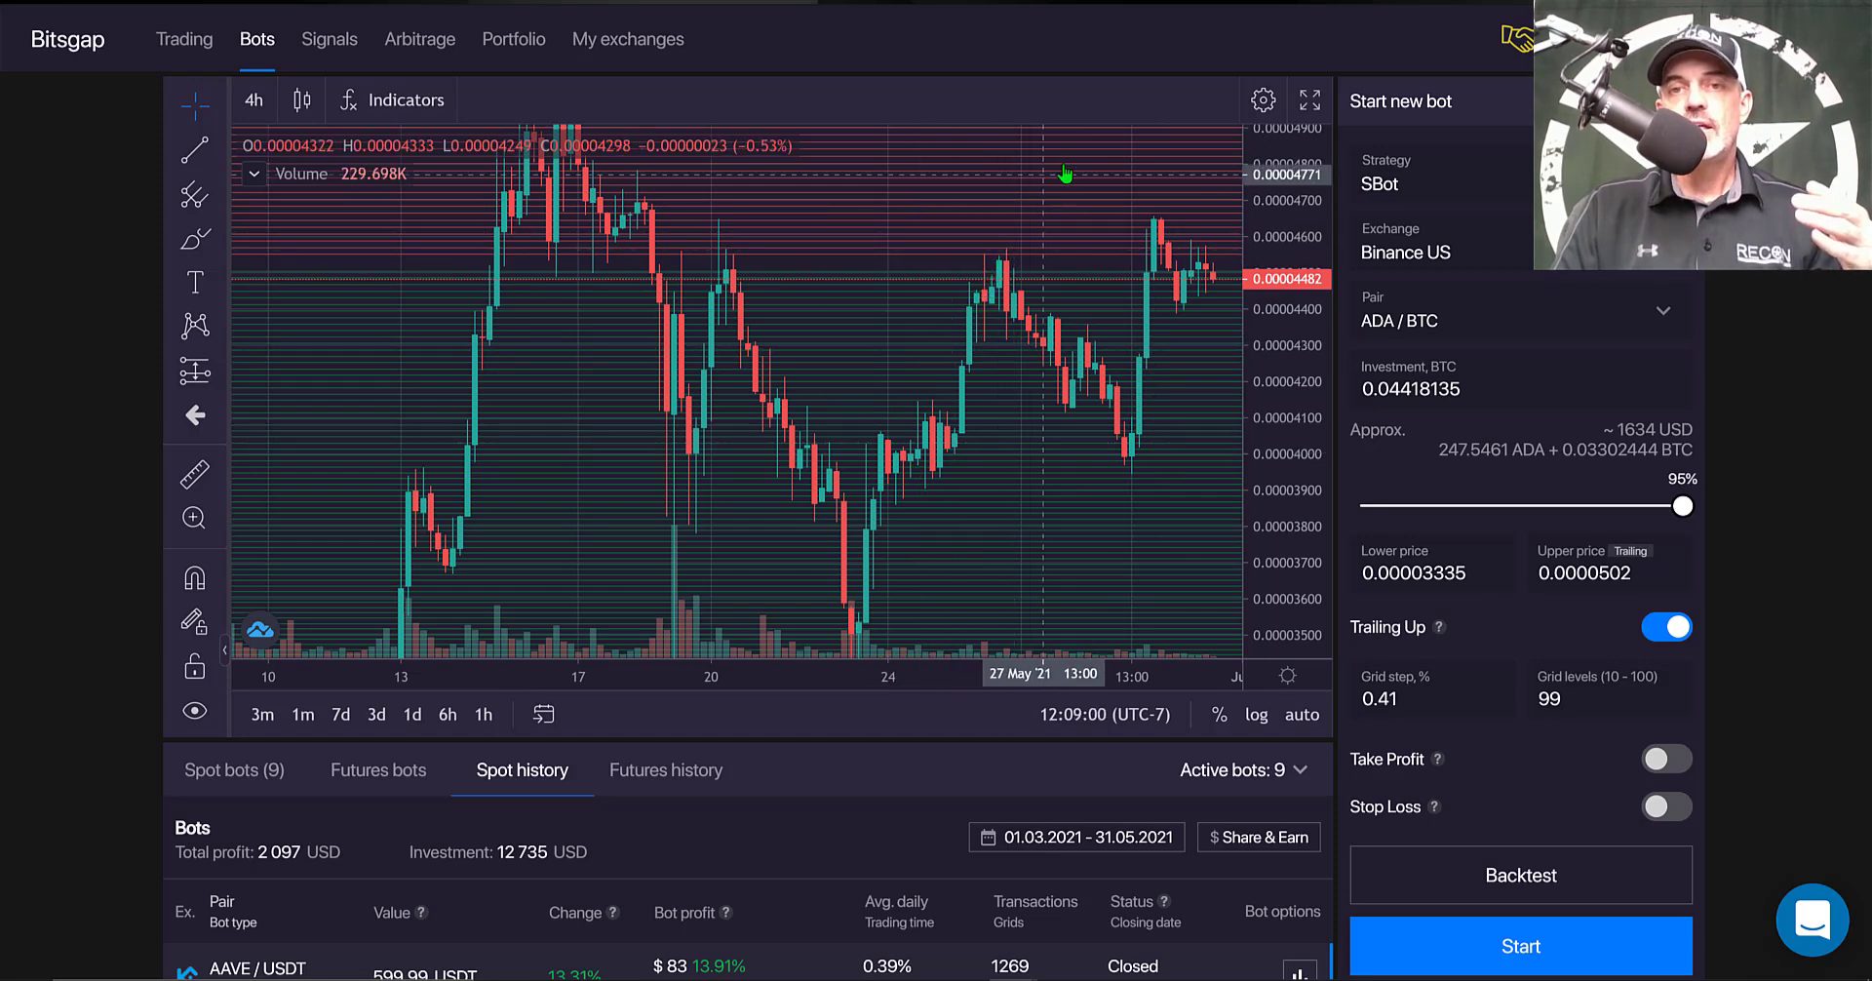
pyautogui.moveTo(1061, 256); pyautogui.dragTo(1030, 354)
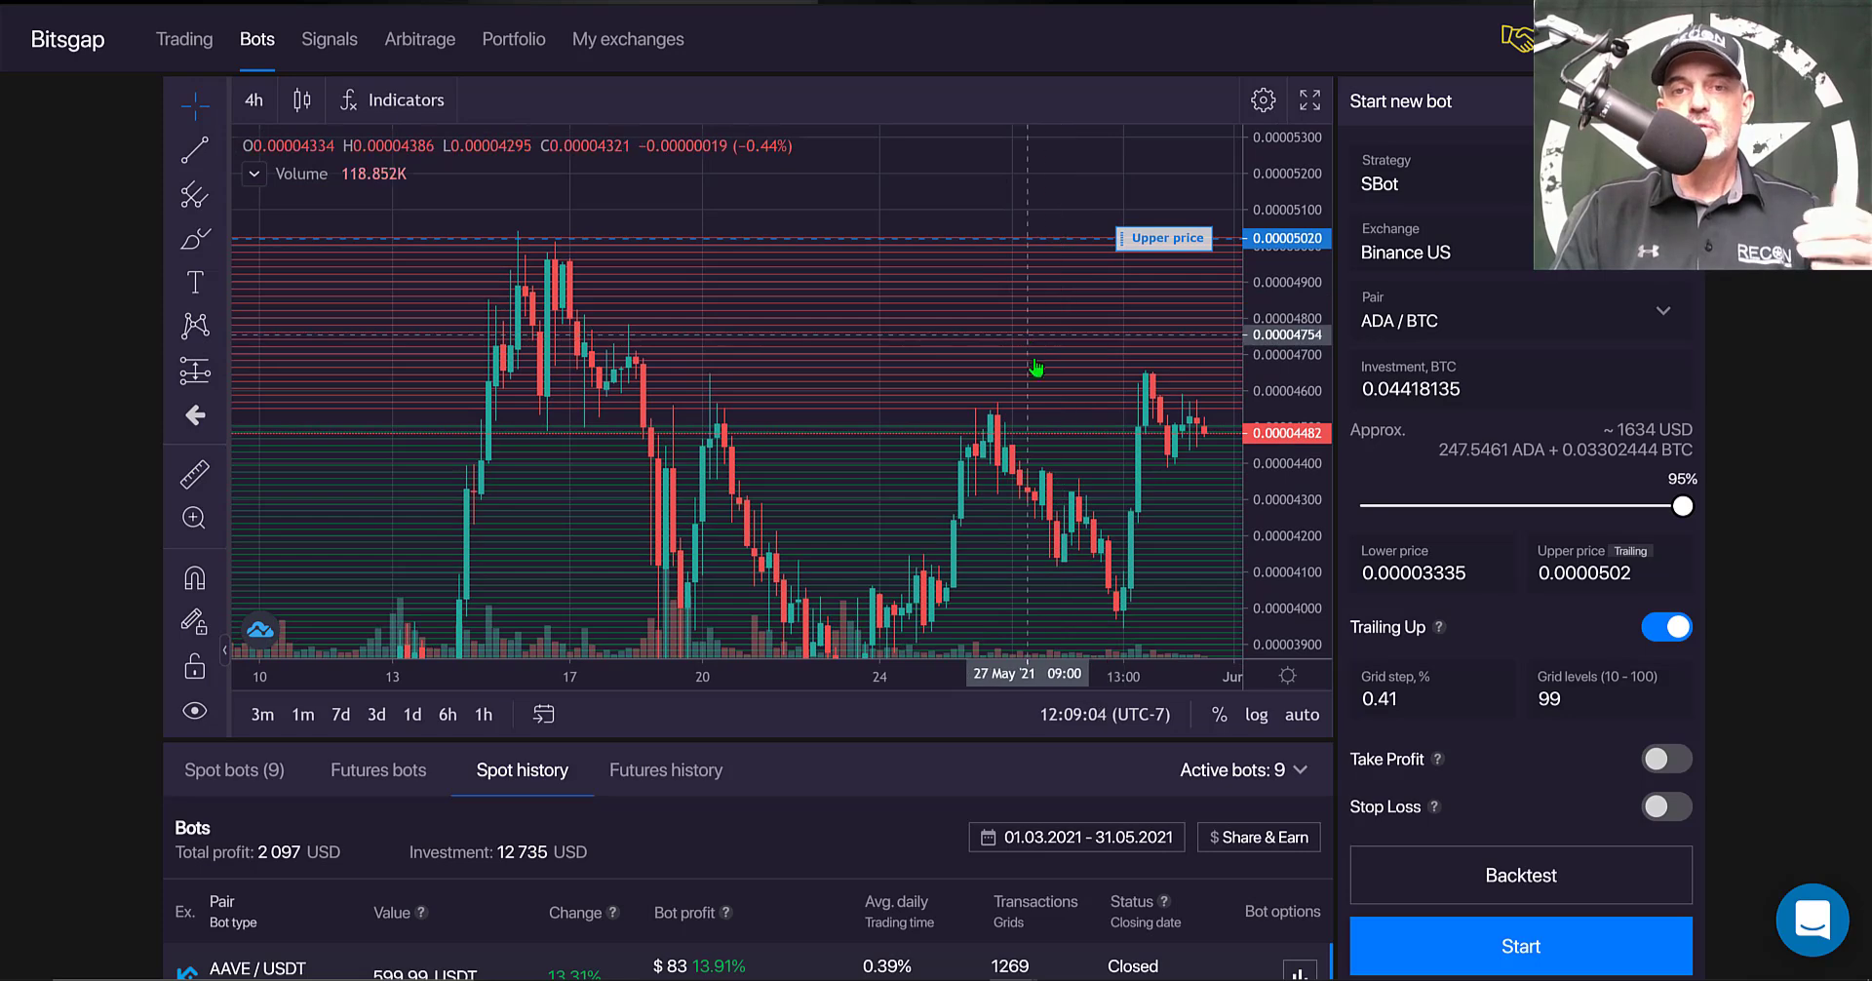
pyautogui.click(1591, 695)
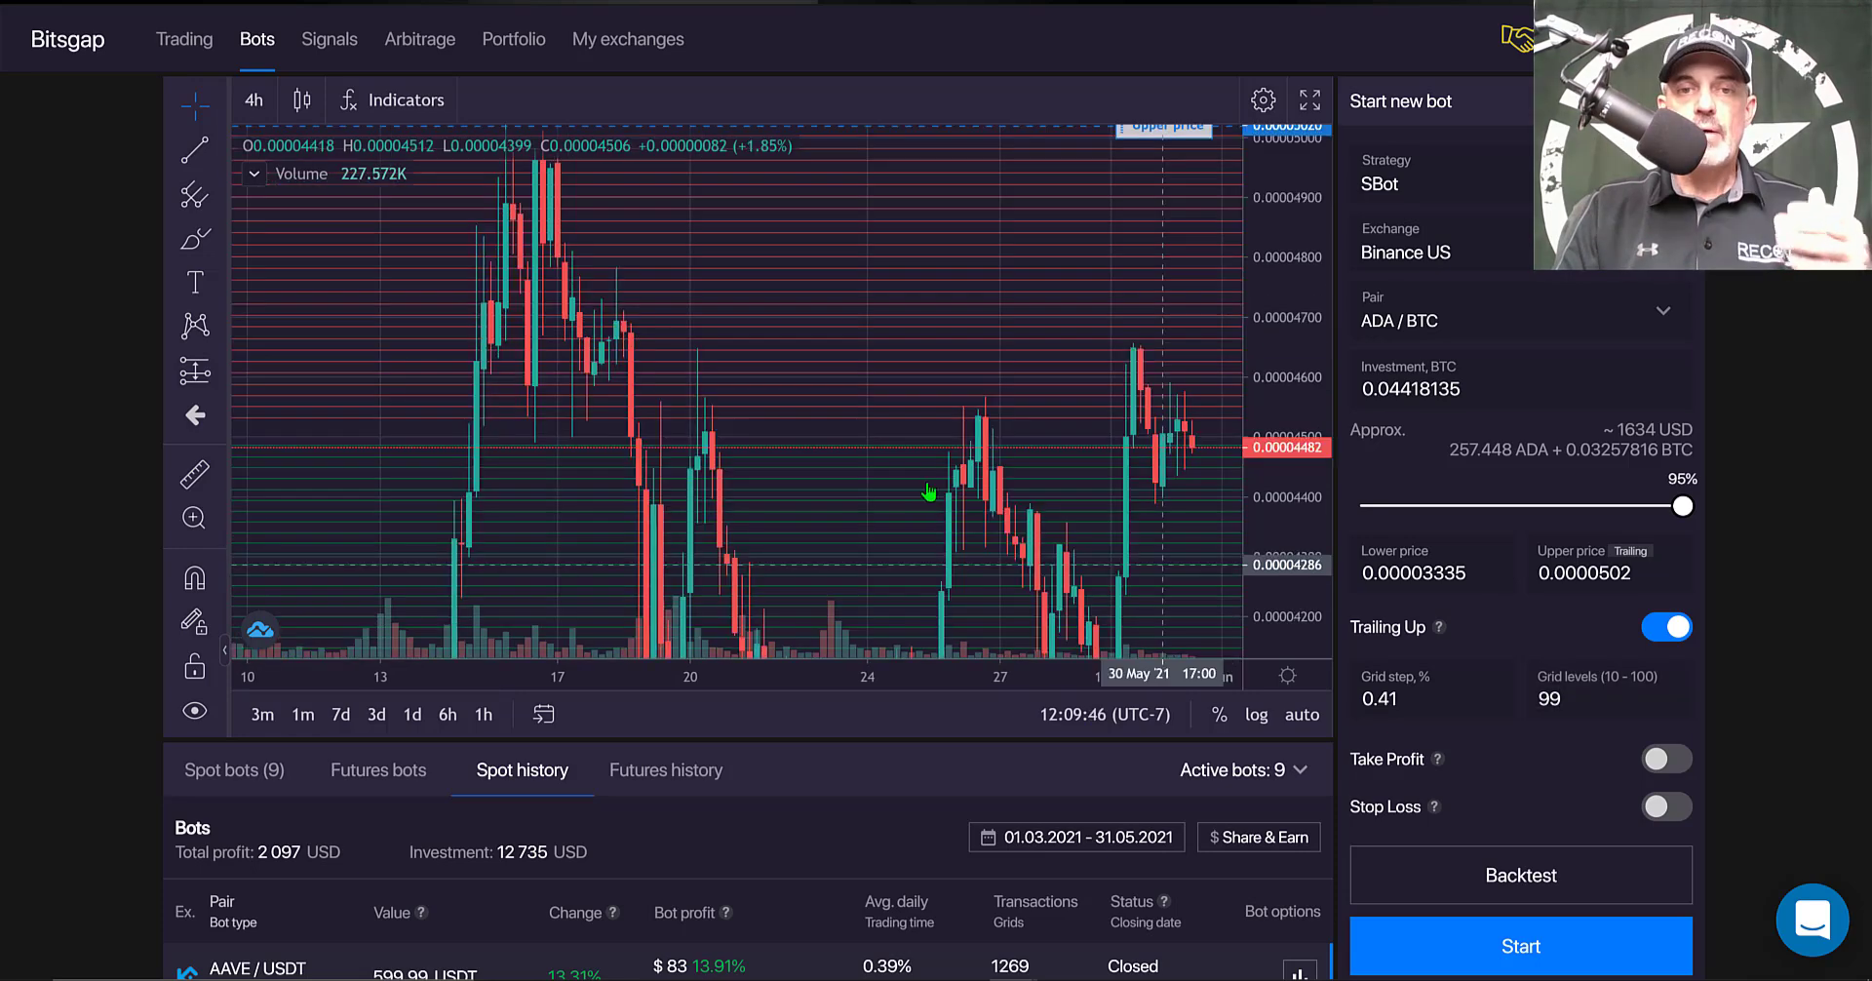
pyautogui.click(927, 493)
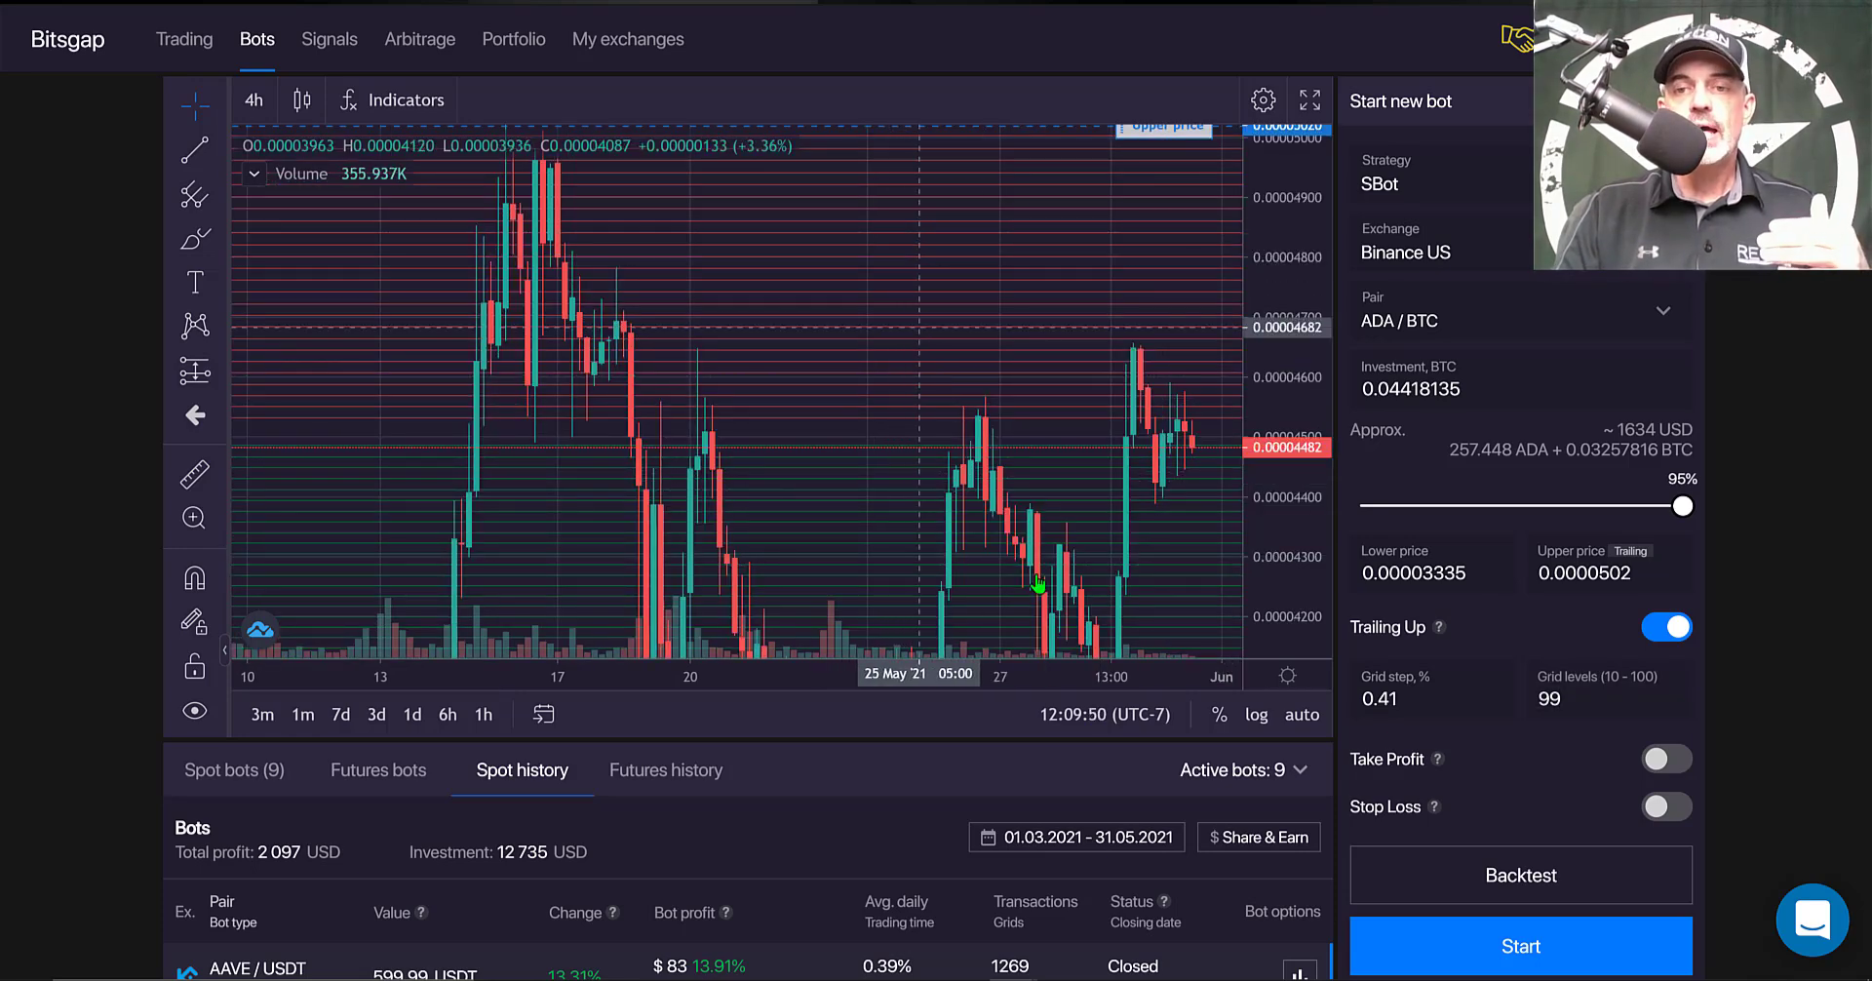
pyautogui.click(1412, 694)
pyautogui.press('BackSpace')
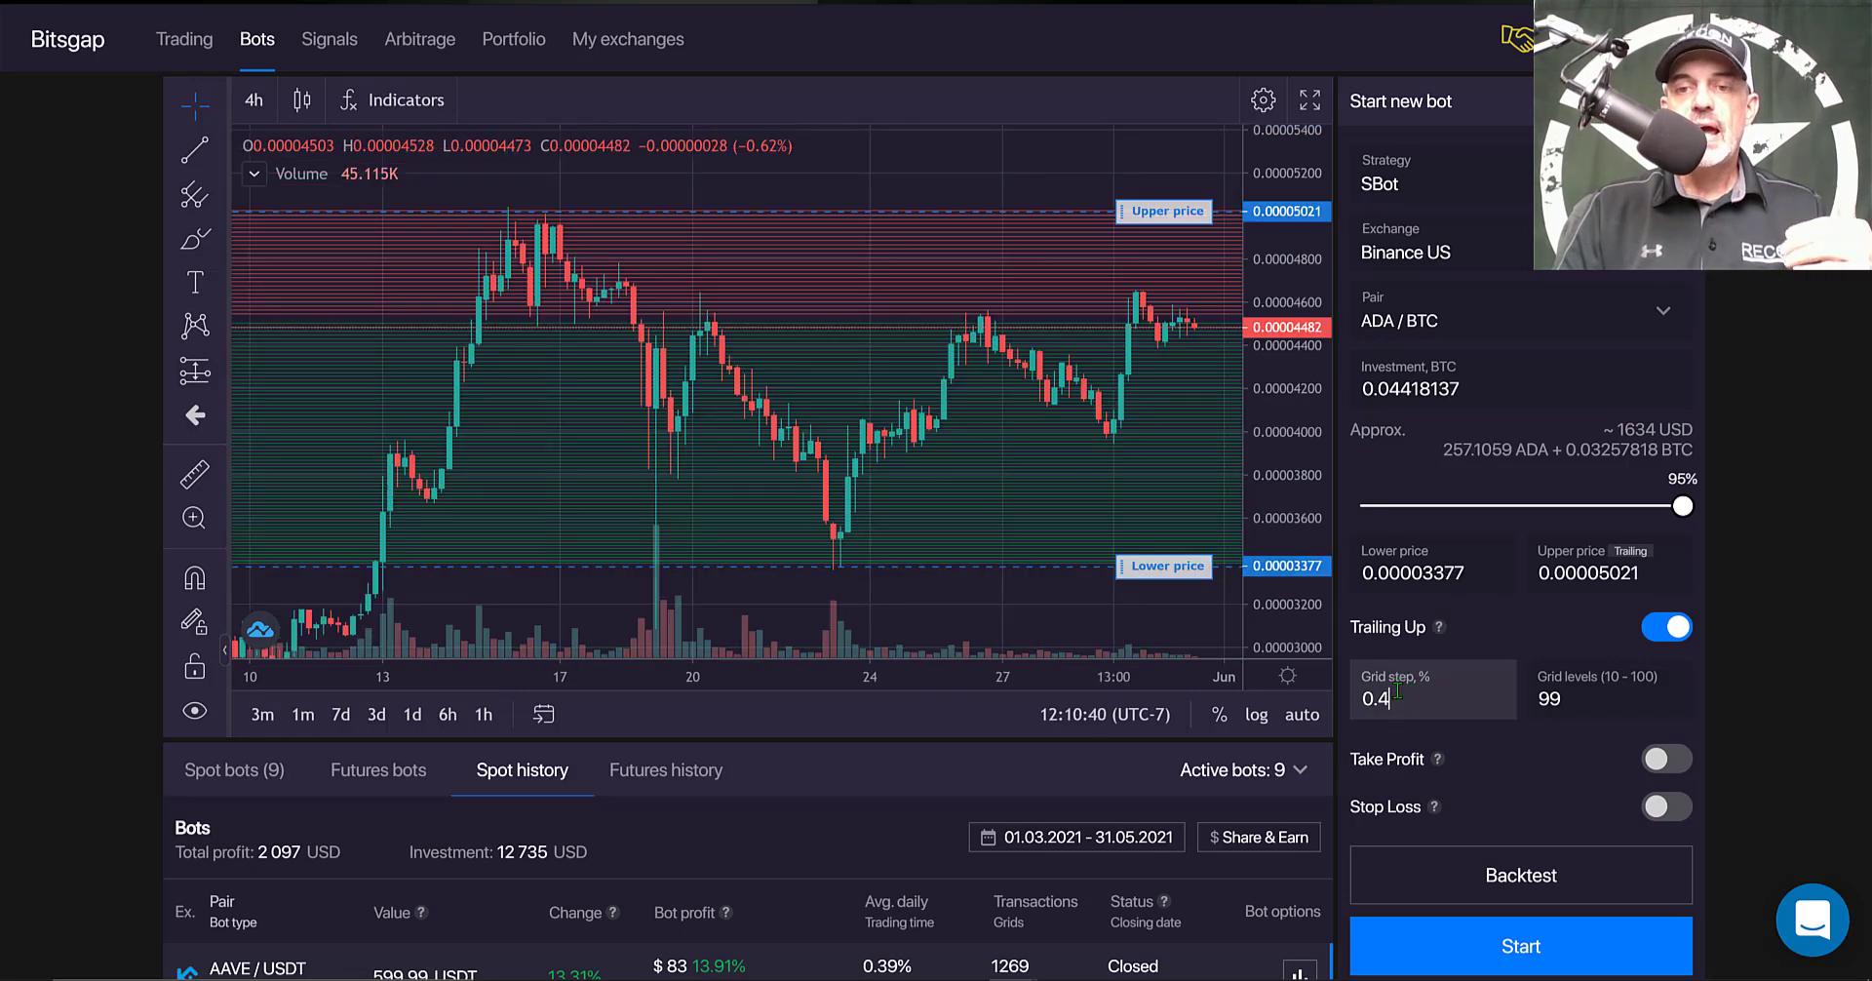
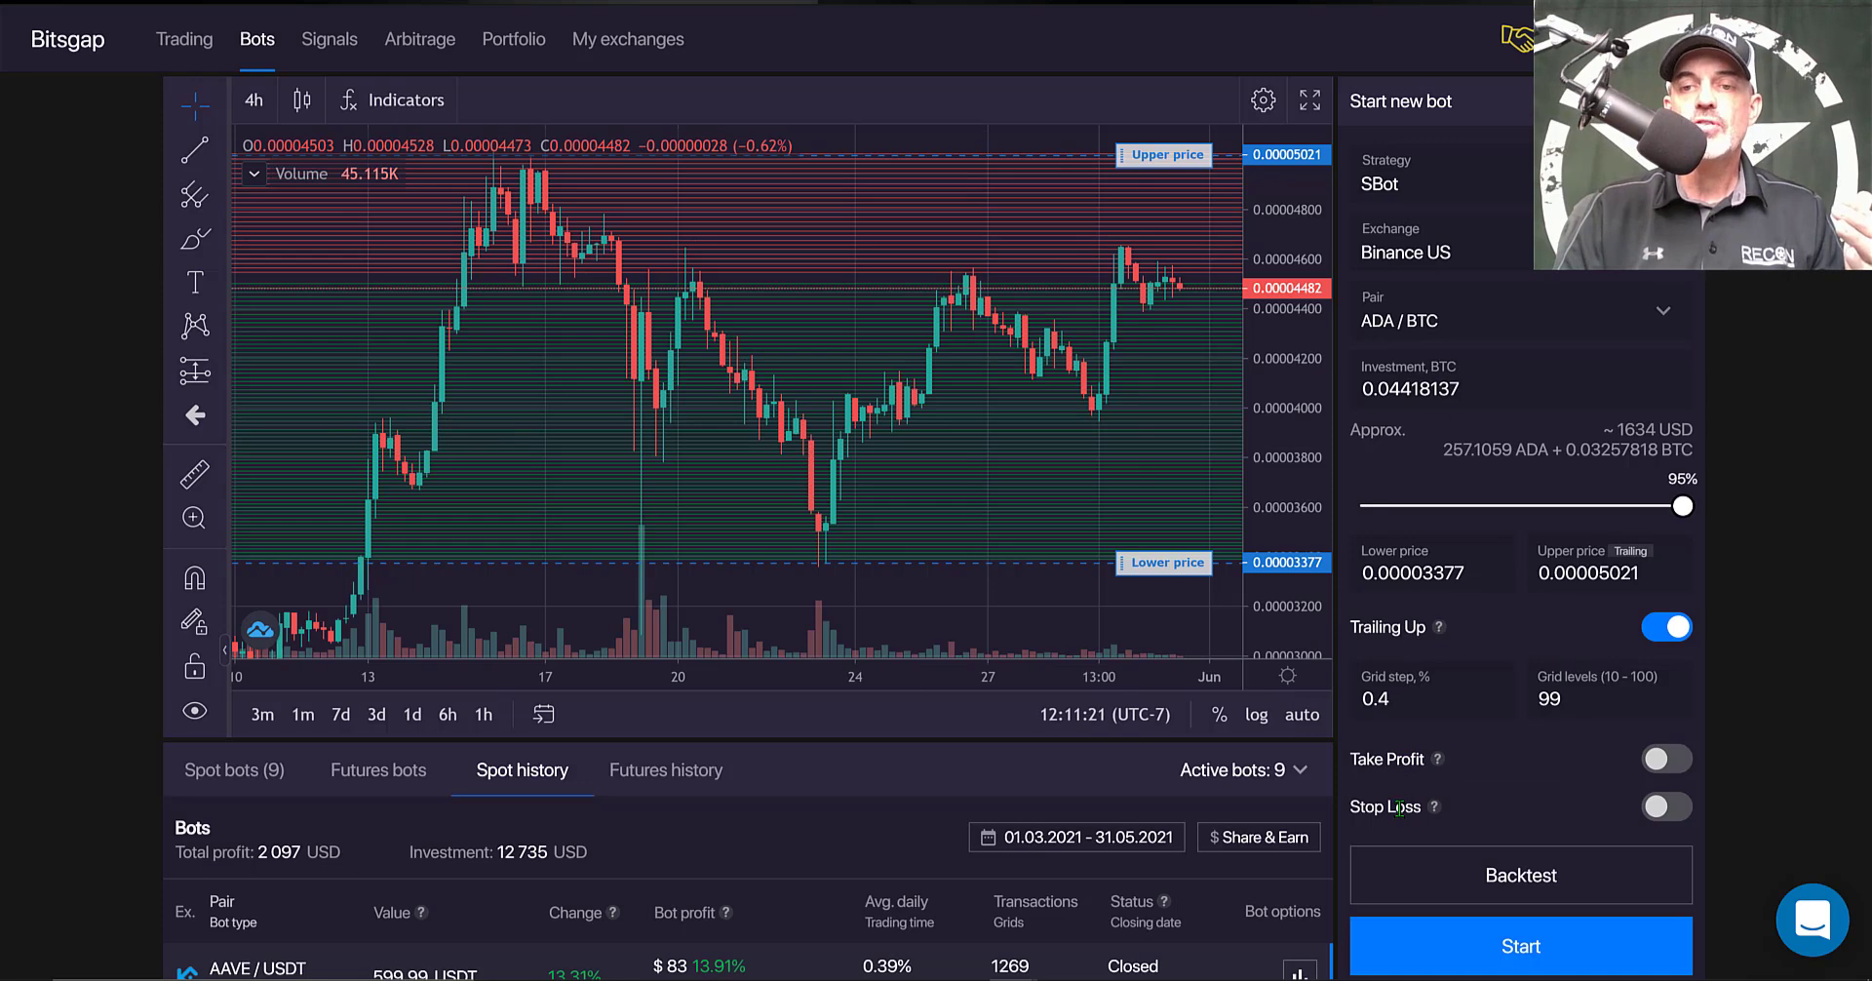
# Try a Take Profit of 10 % on the new bot.
pyautogui.moveTo(1439, 759)
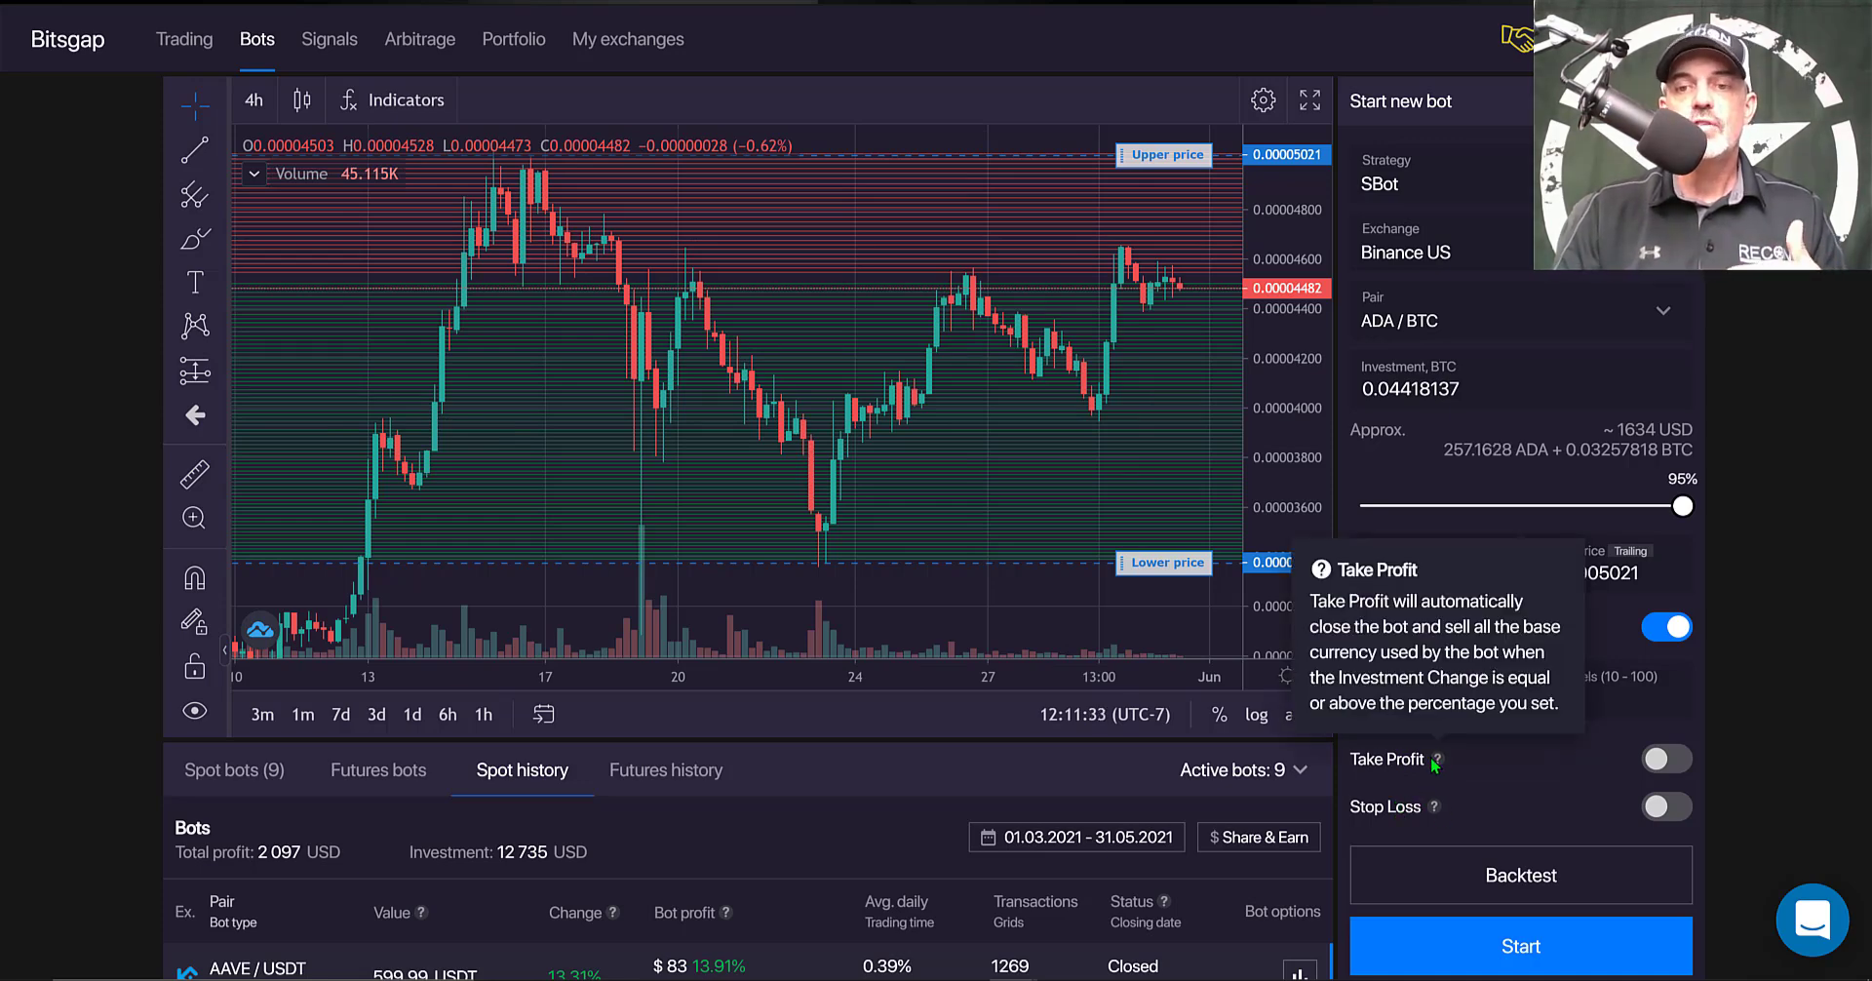
pyautogui.click(1651, 761)
pyautogui.write('10')
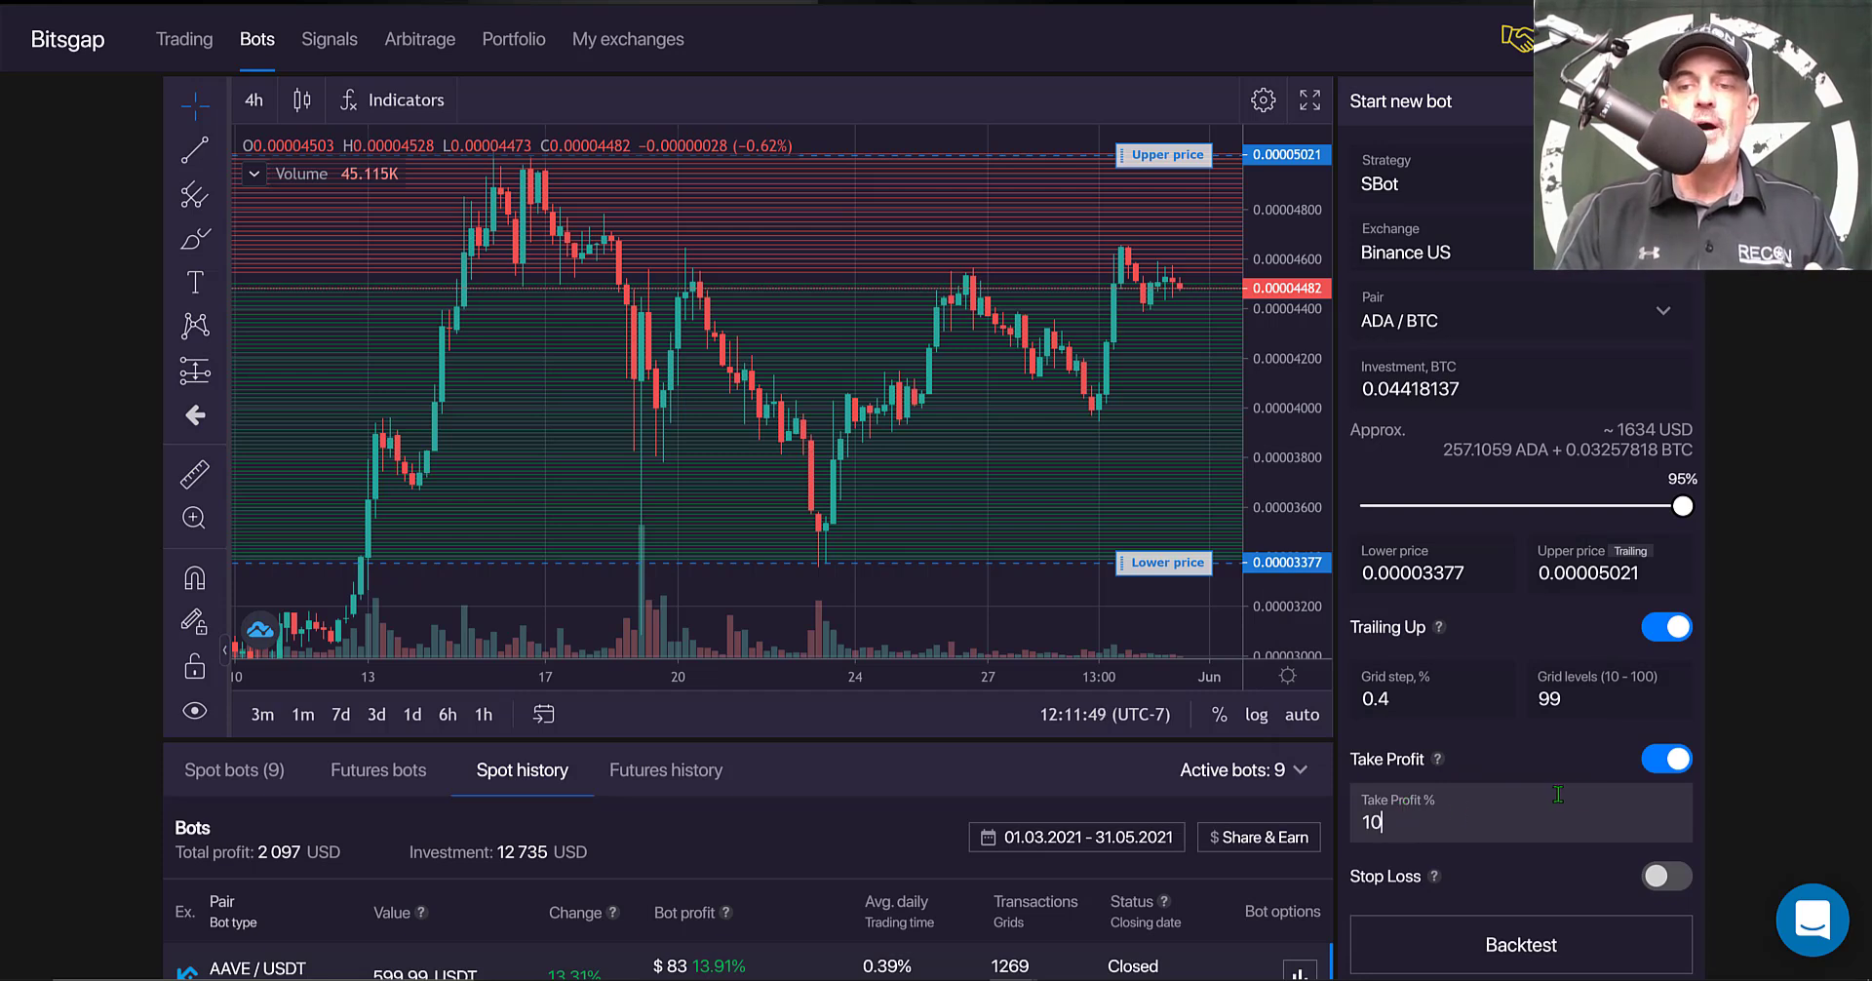
pyautogui.click(1667, 759)
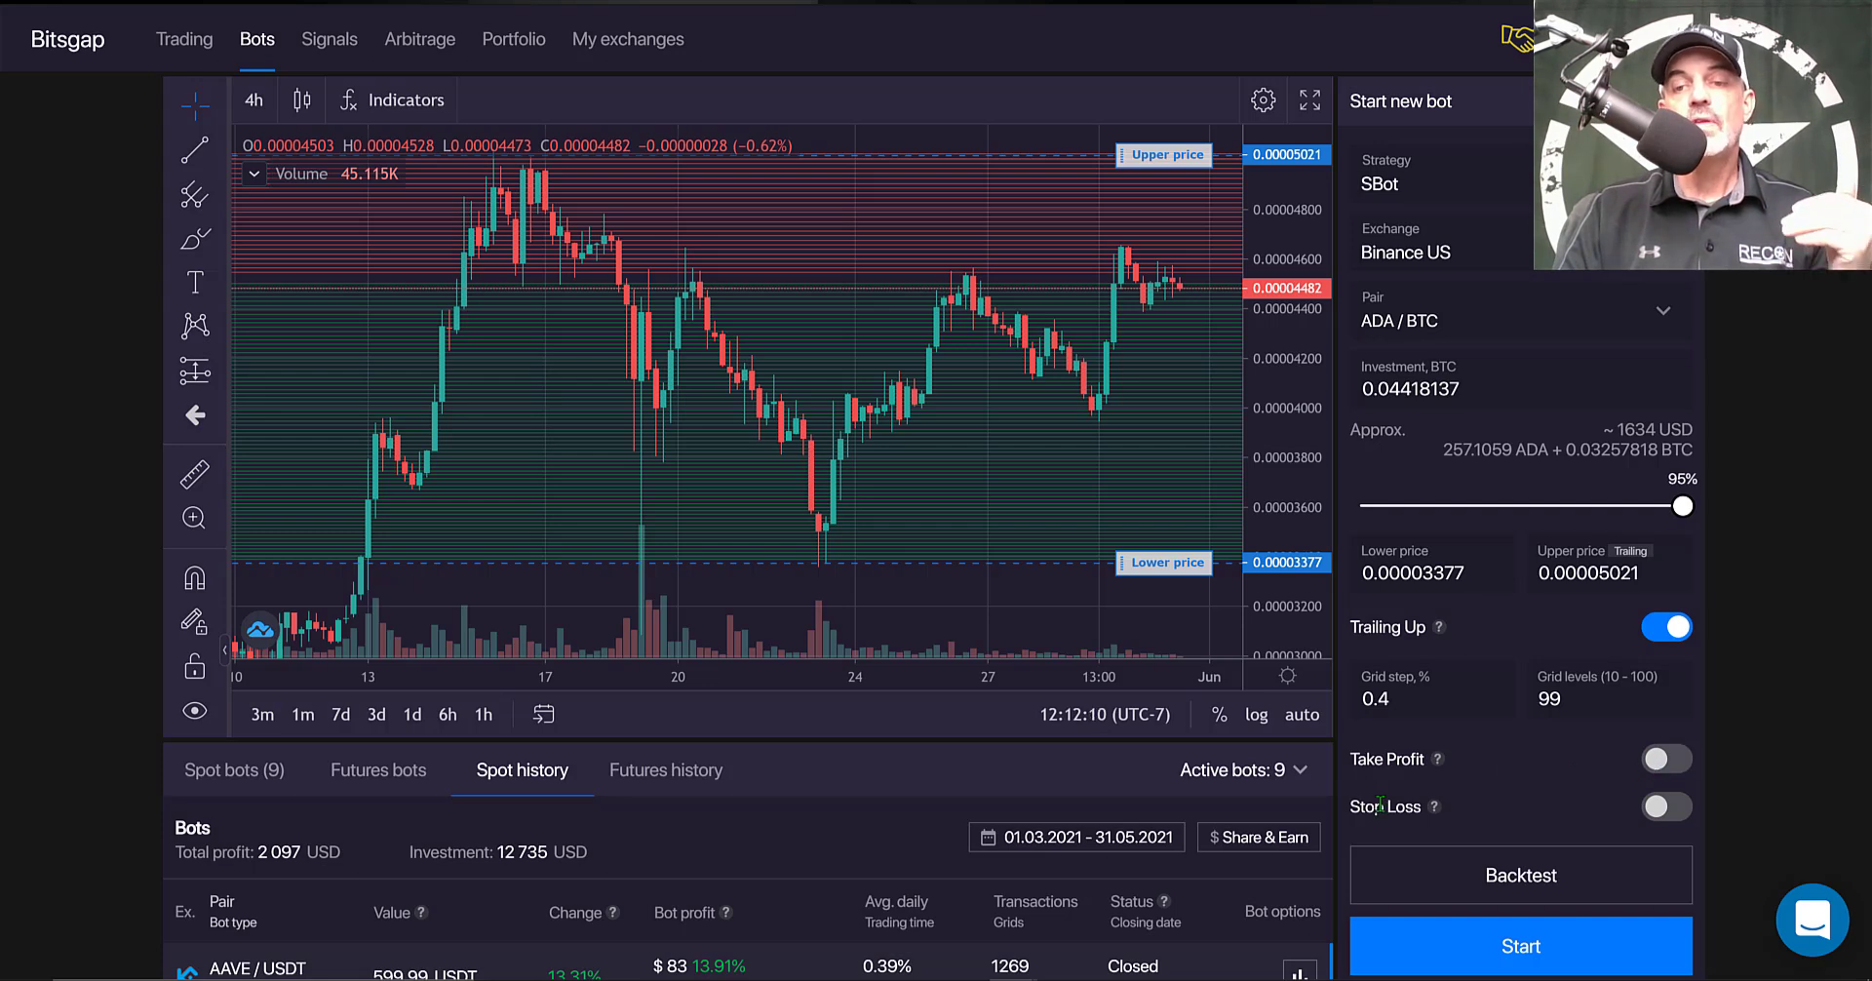
# Enable Stop Loss and place it on the chart below the lower price at 0.00003085.
pyautogui.moveTo(1434, 808)
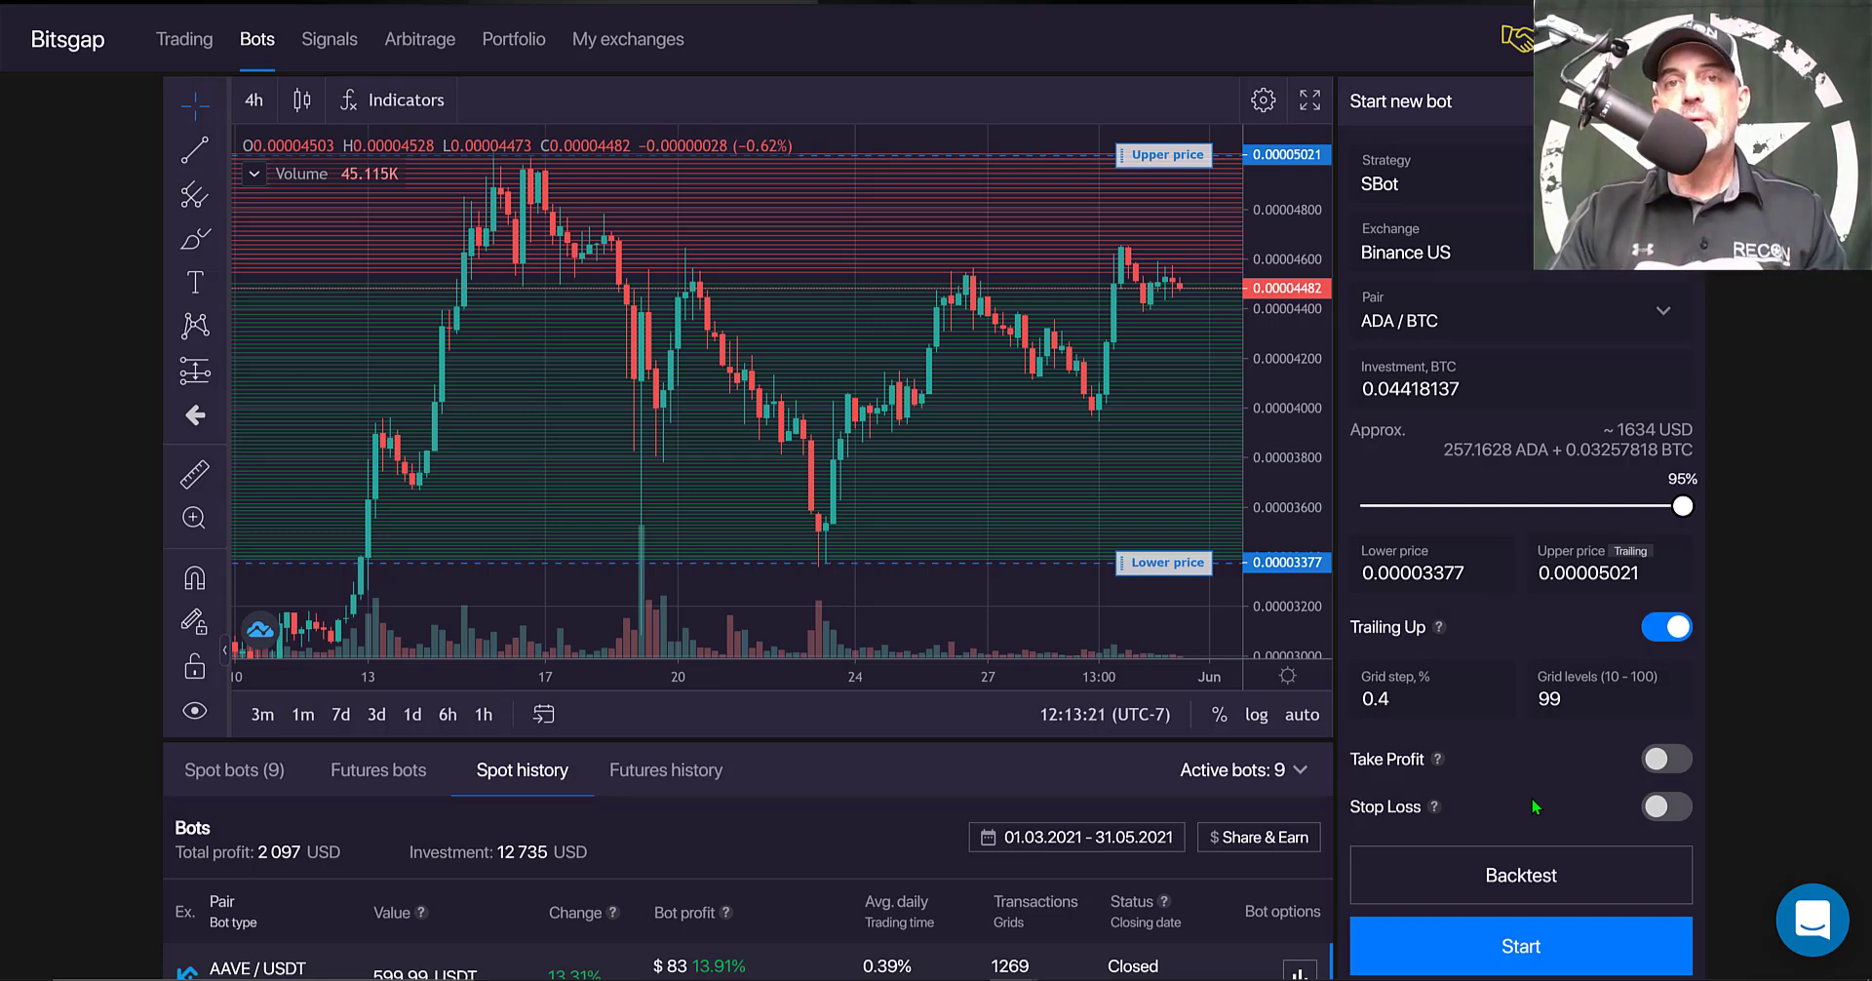
pyautogui.click(1654, 809)
pyautogui.moveTo(1093, 621); pyautogui.dragTo(1174, 508)
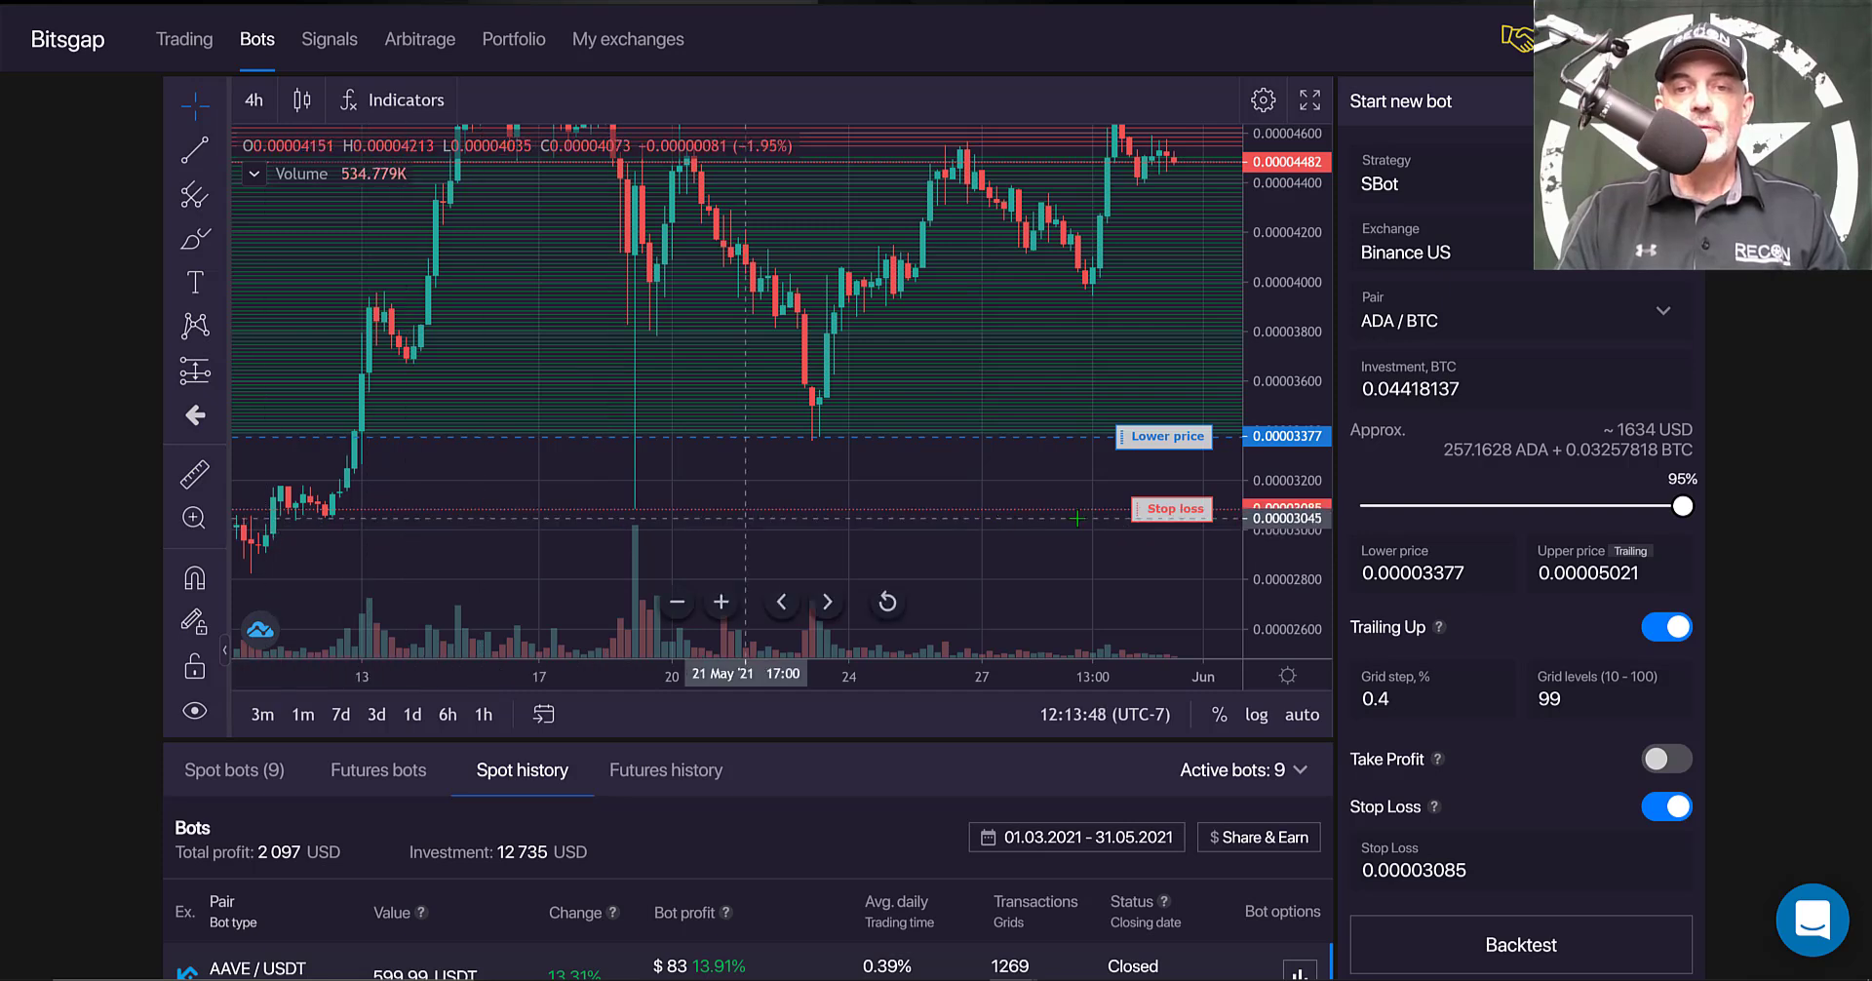
# Lower the Stop Loss on the chart to 0.00003045 and run a backtest of the ADA/BTC bot.
pyautogui.moveTo(1151, 515); pyautogui.dragTo(1148, 518)
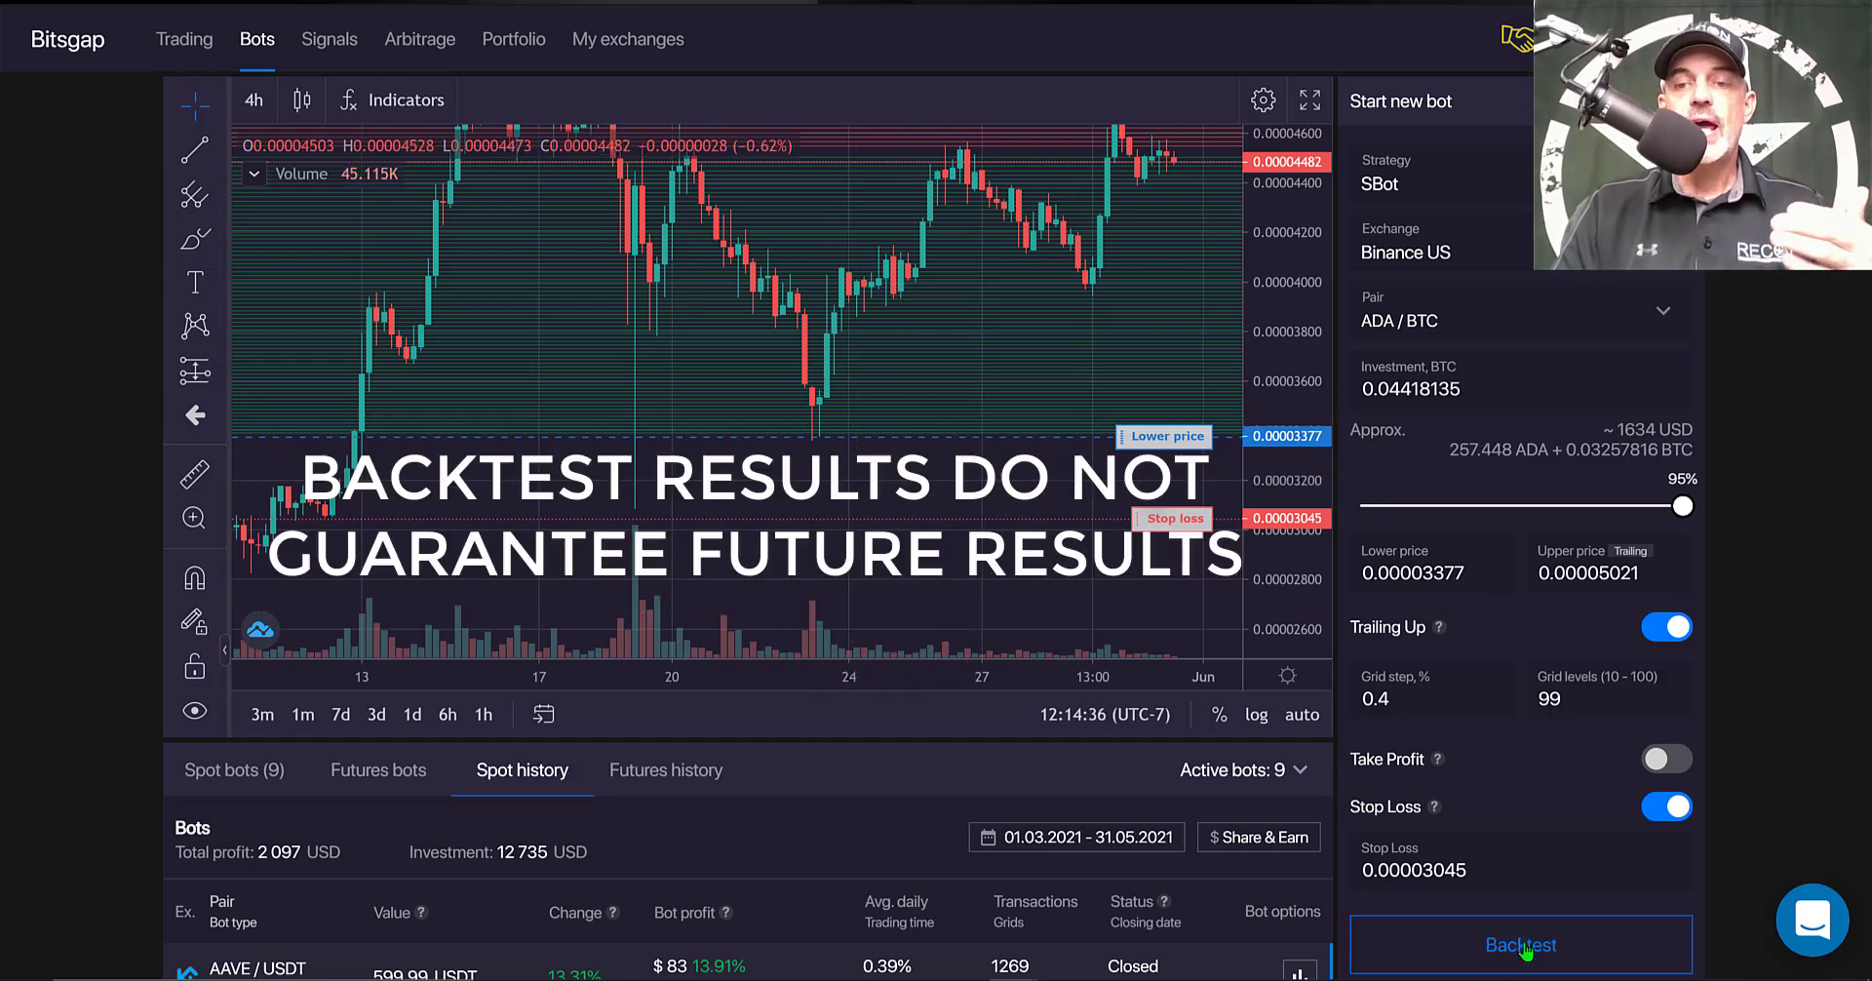
pyautogui.click(1523, 946)
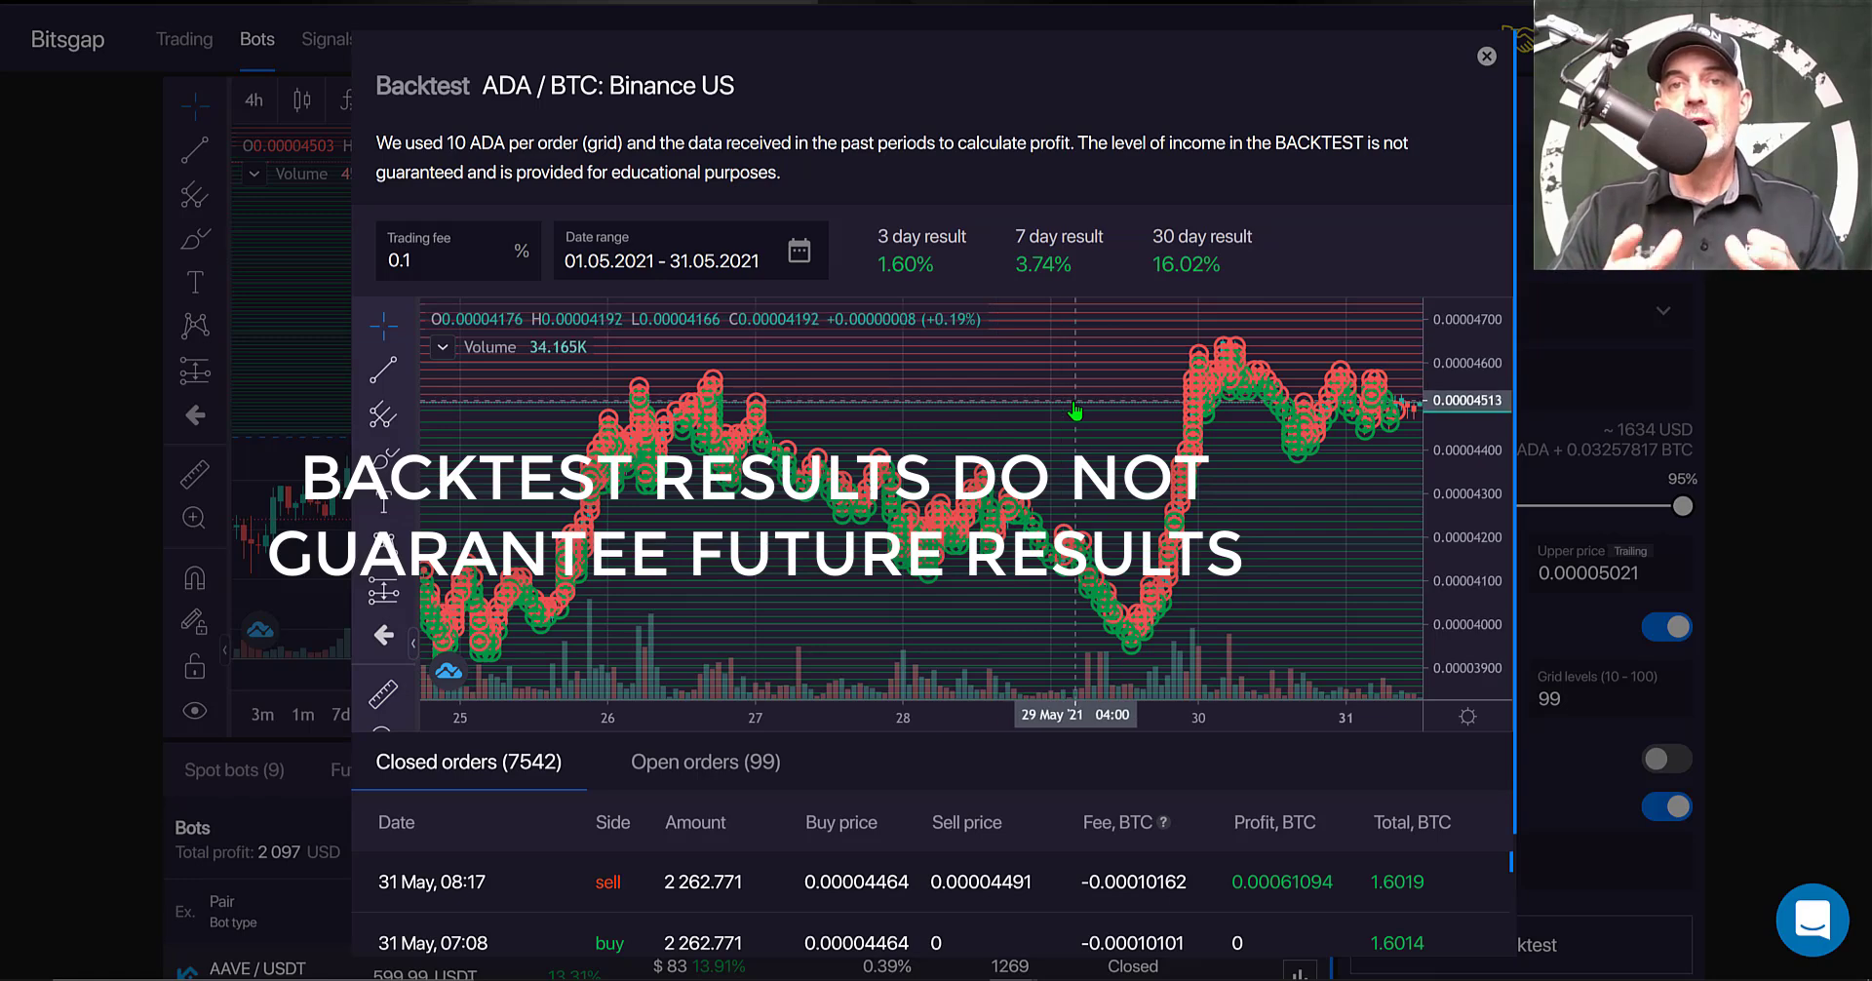
# Examine the backtest's 30-day result for ADA/BTC and the profit of the closed ADA/BTC bot in the spot history.
pyautogui.moveTo(1154, 237); pyautogui.dragTo(1290, 237)
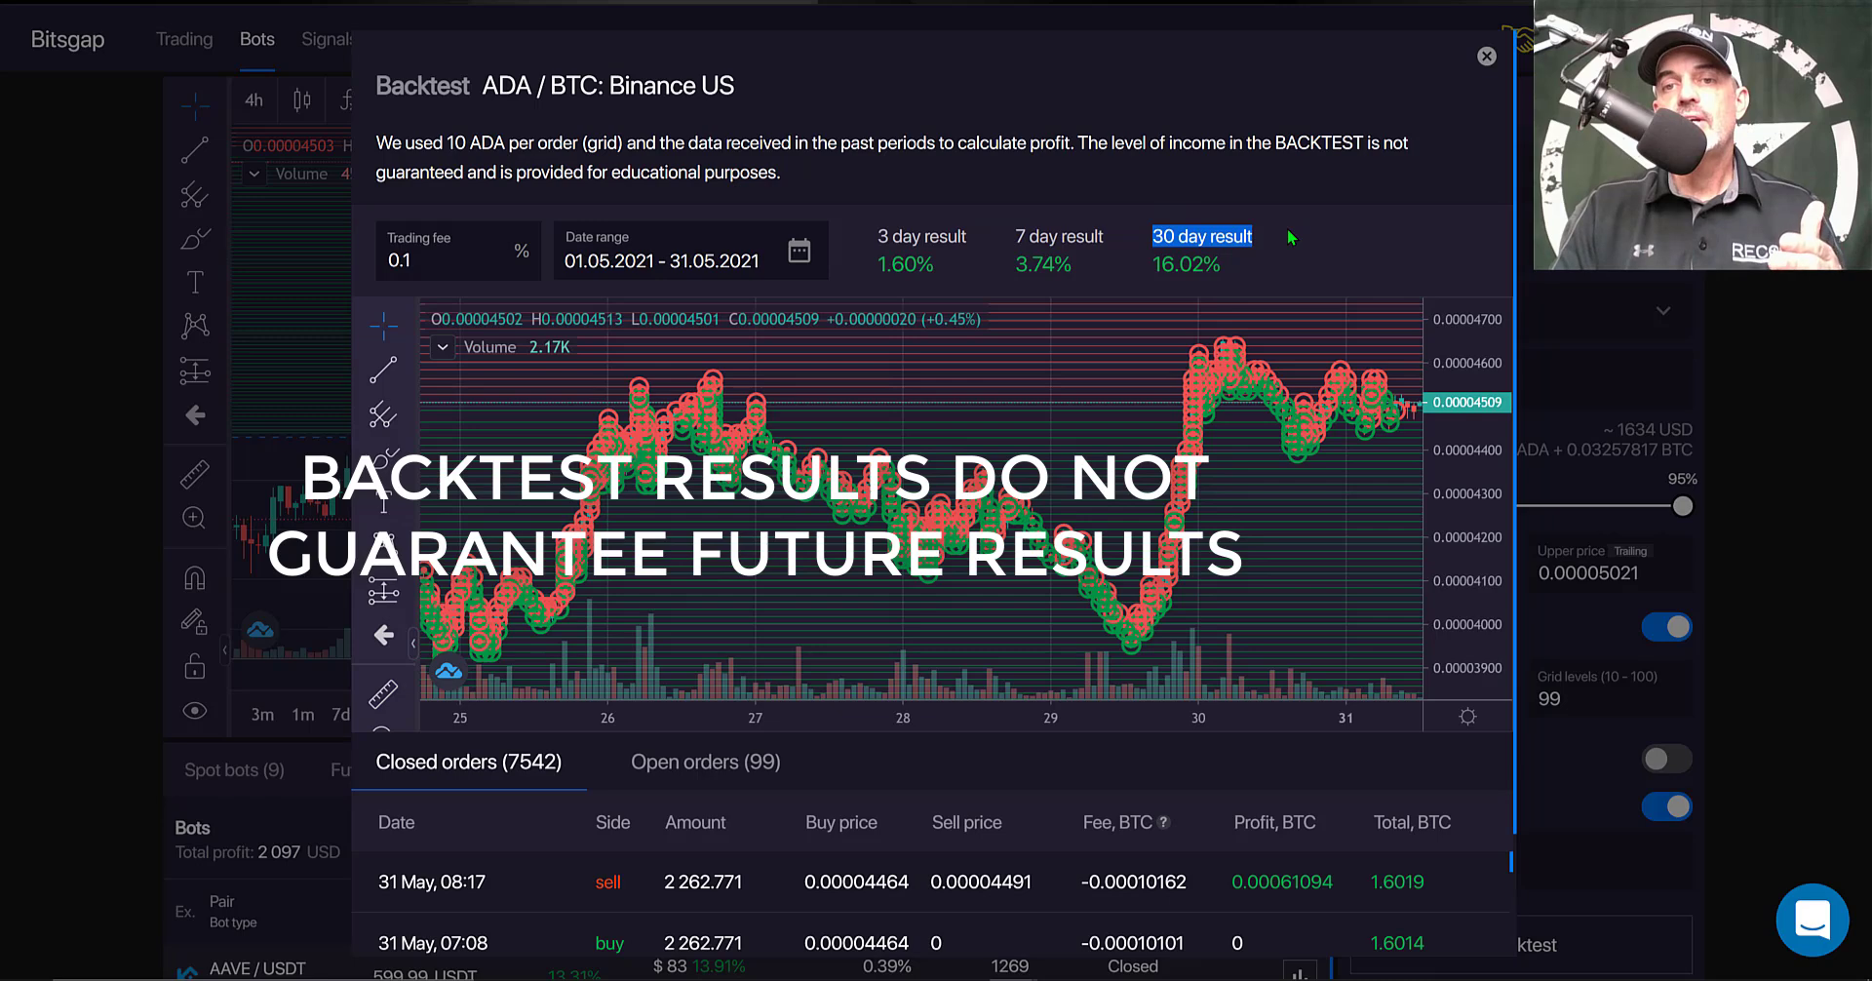
pyautogui.moveTo(1257, 276); pyautogui.dragTo(1153, 266)
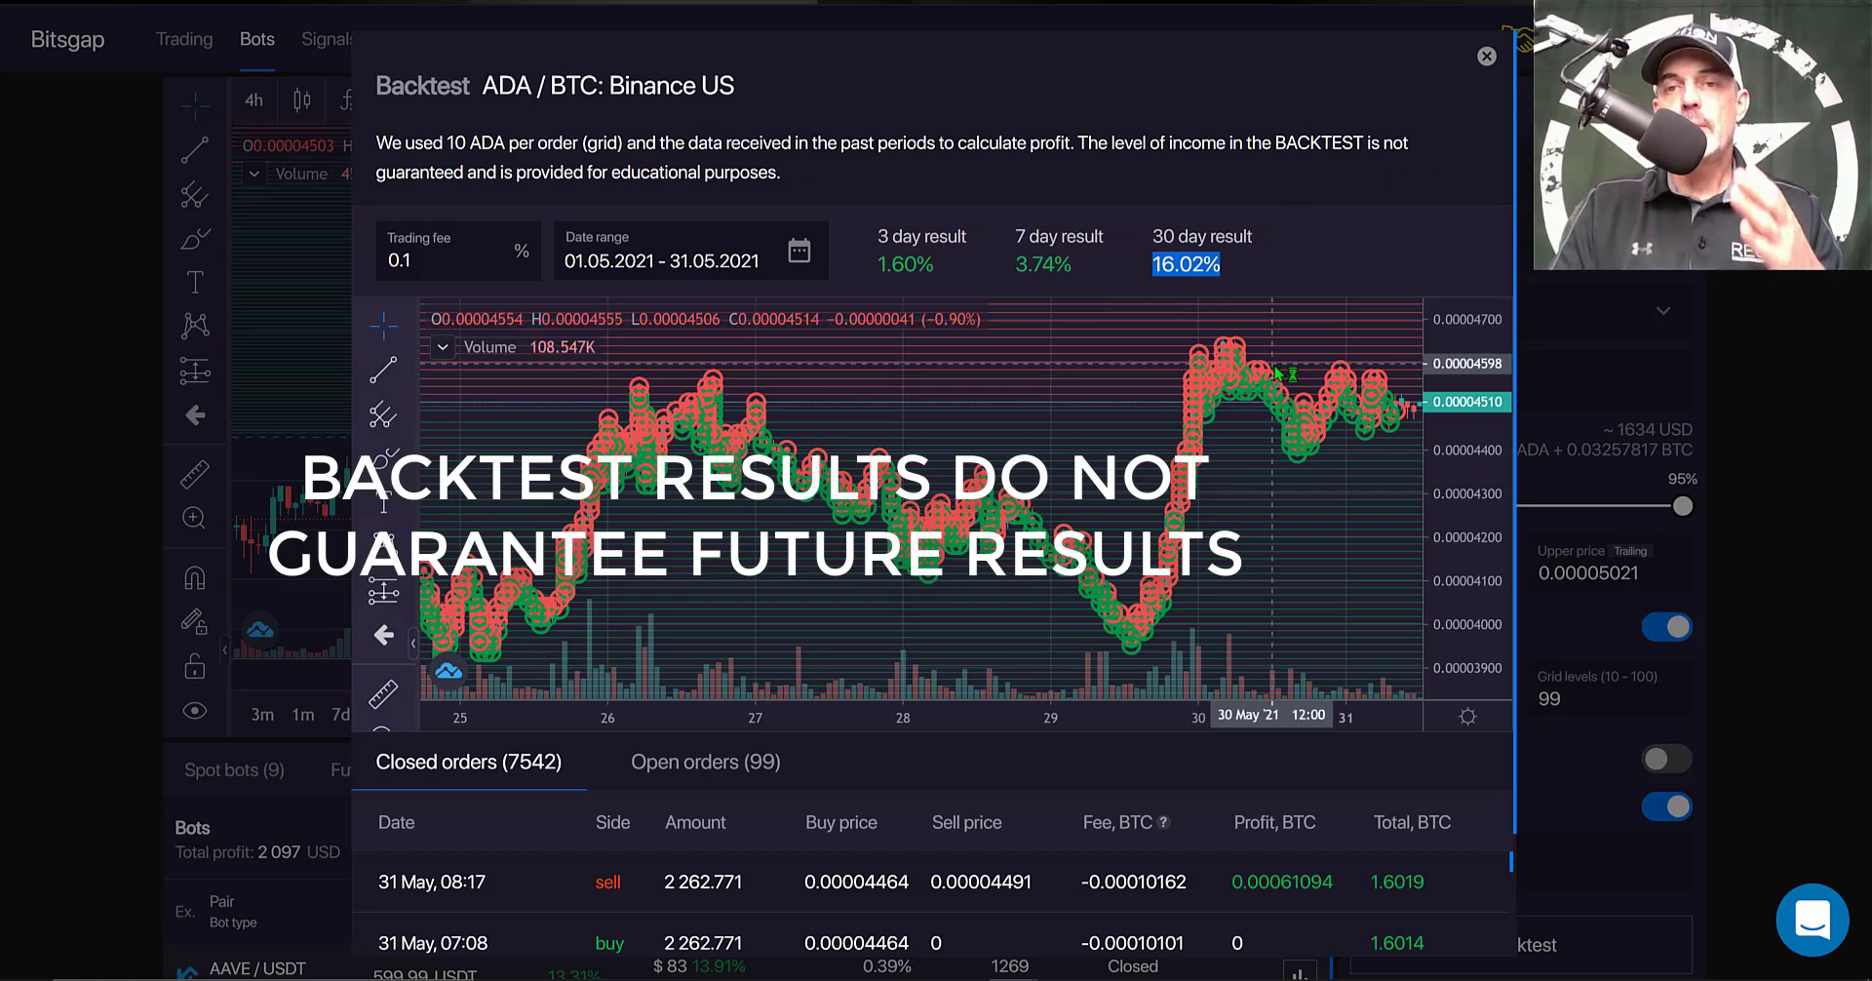
pyautogui.moveTo(553, 86); pyautogui.dragTo(597, 86)
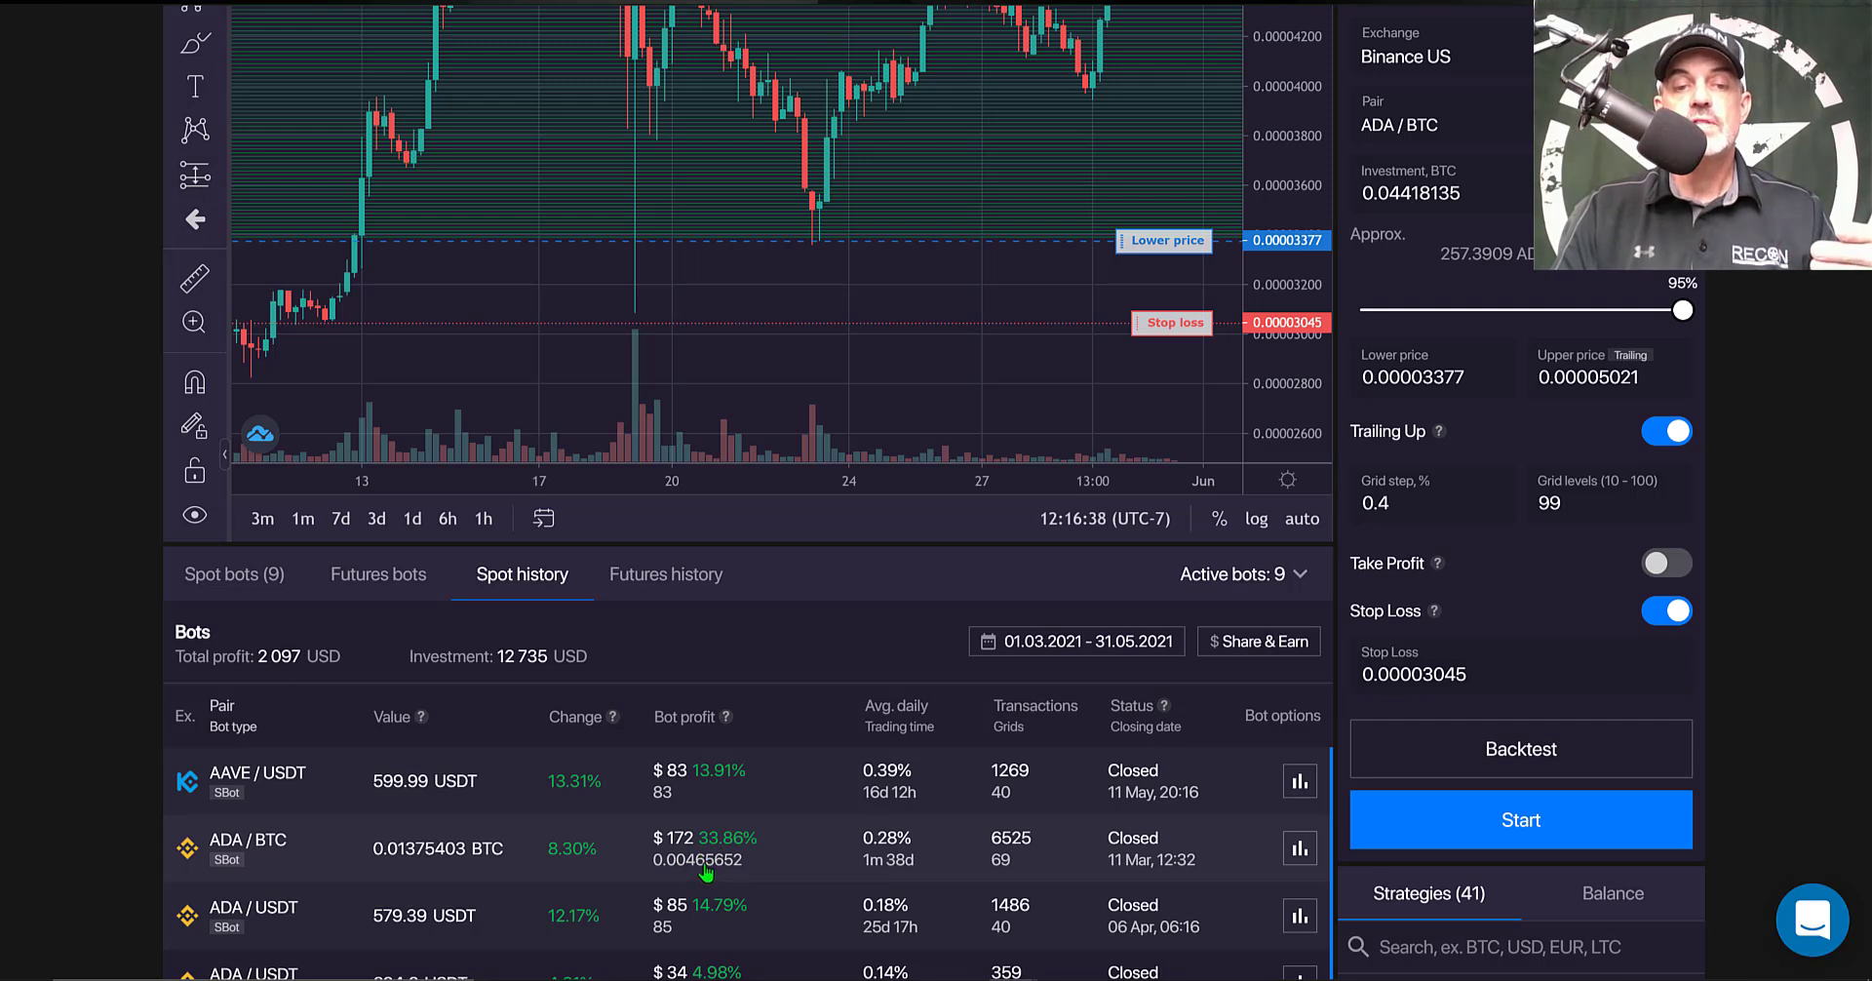
pyautogui.moveTo(651, 862); pyautogui.dragTo(758, 865)
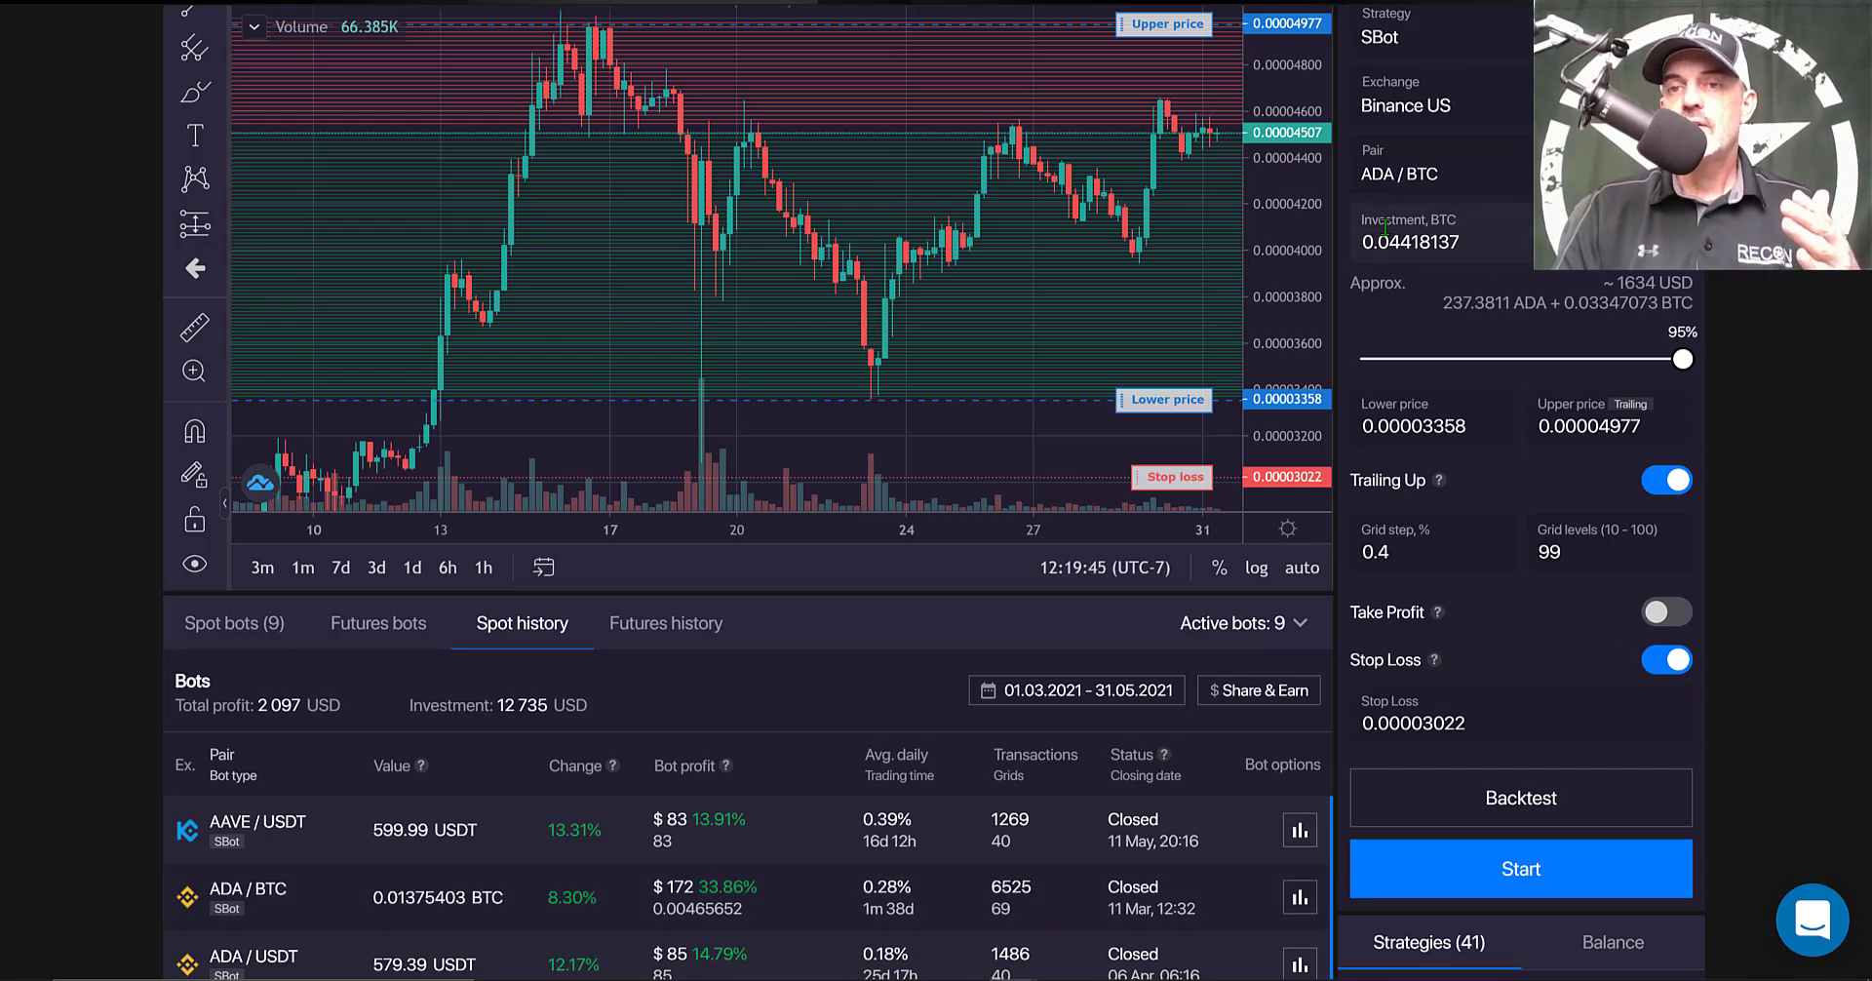
# Set the bot's investment to 0.0198 BTC and check its approximate USD value.
pyautogui.moveTo(1362, 234); pyautogui.dragTo(1492, 216)
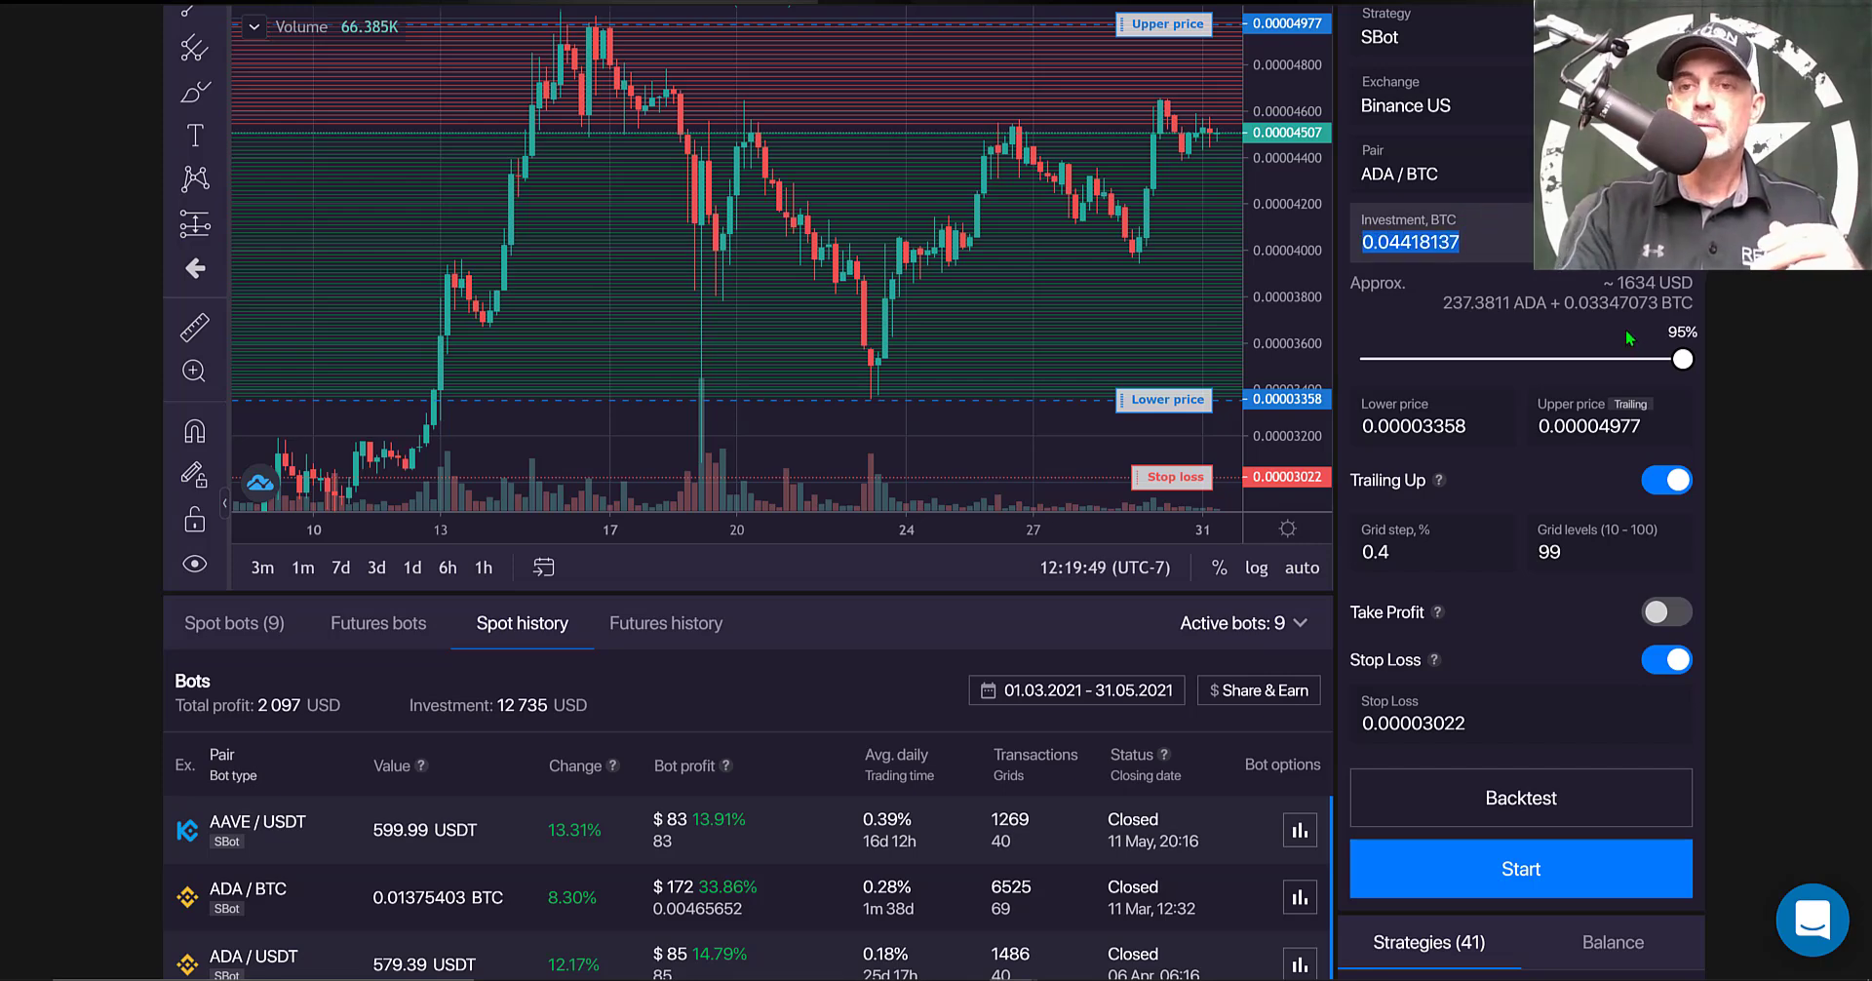
pyautogui.press('BackSpace')
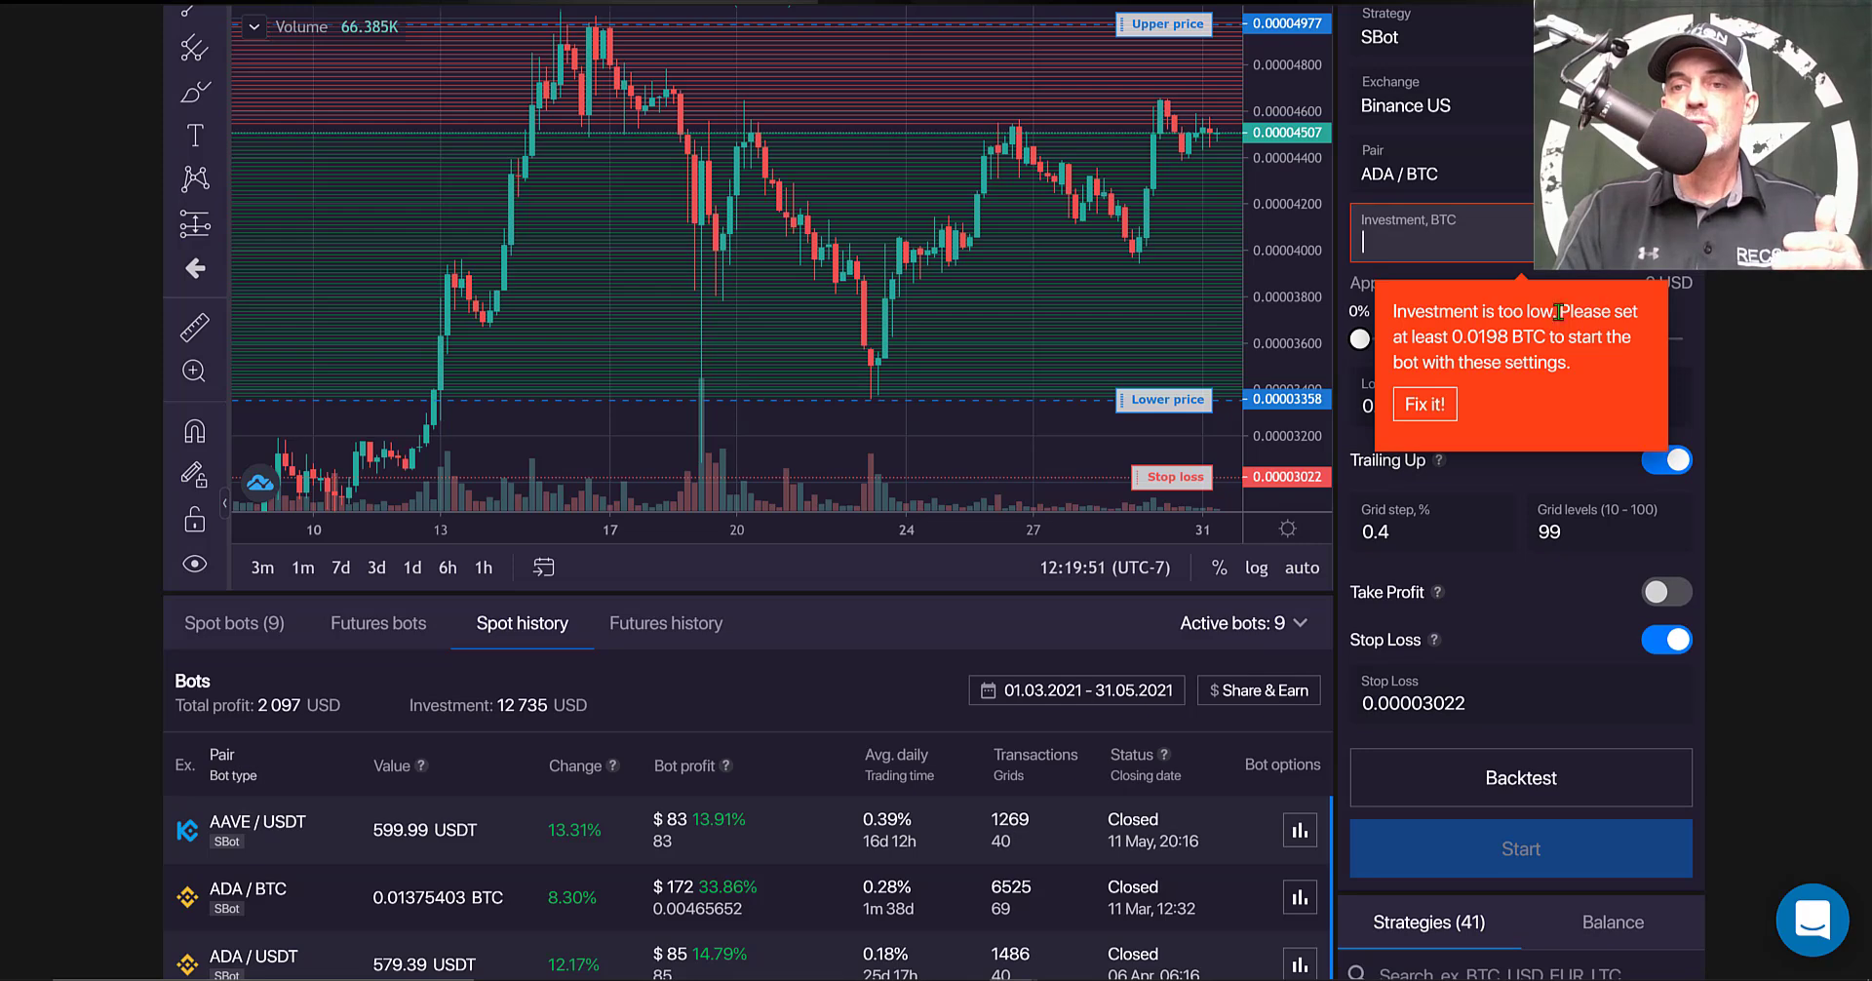
pyautogui.moveTo(1540, 345); pyautogui.dragTo(1547, 347)
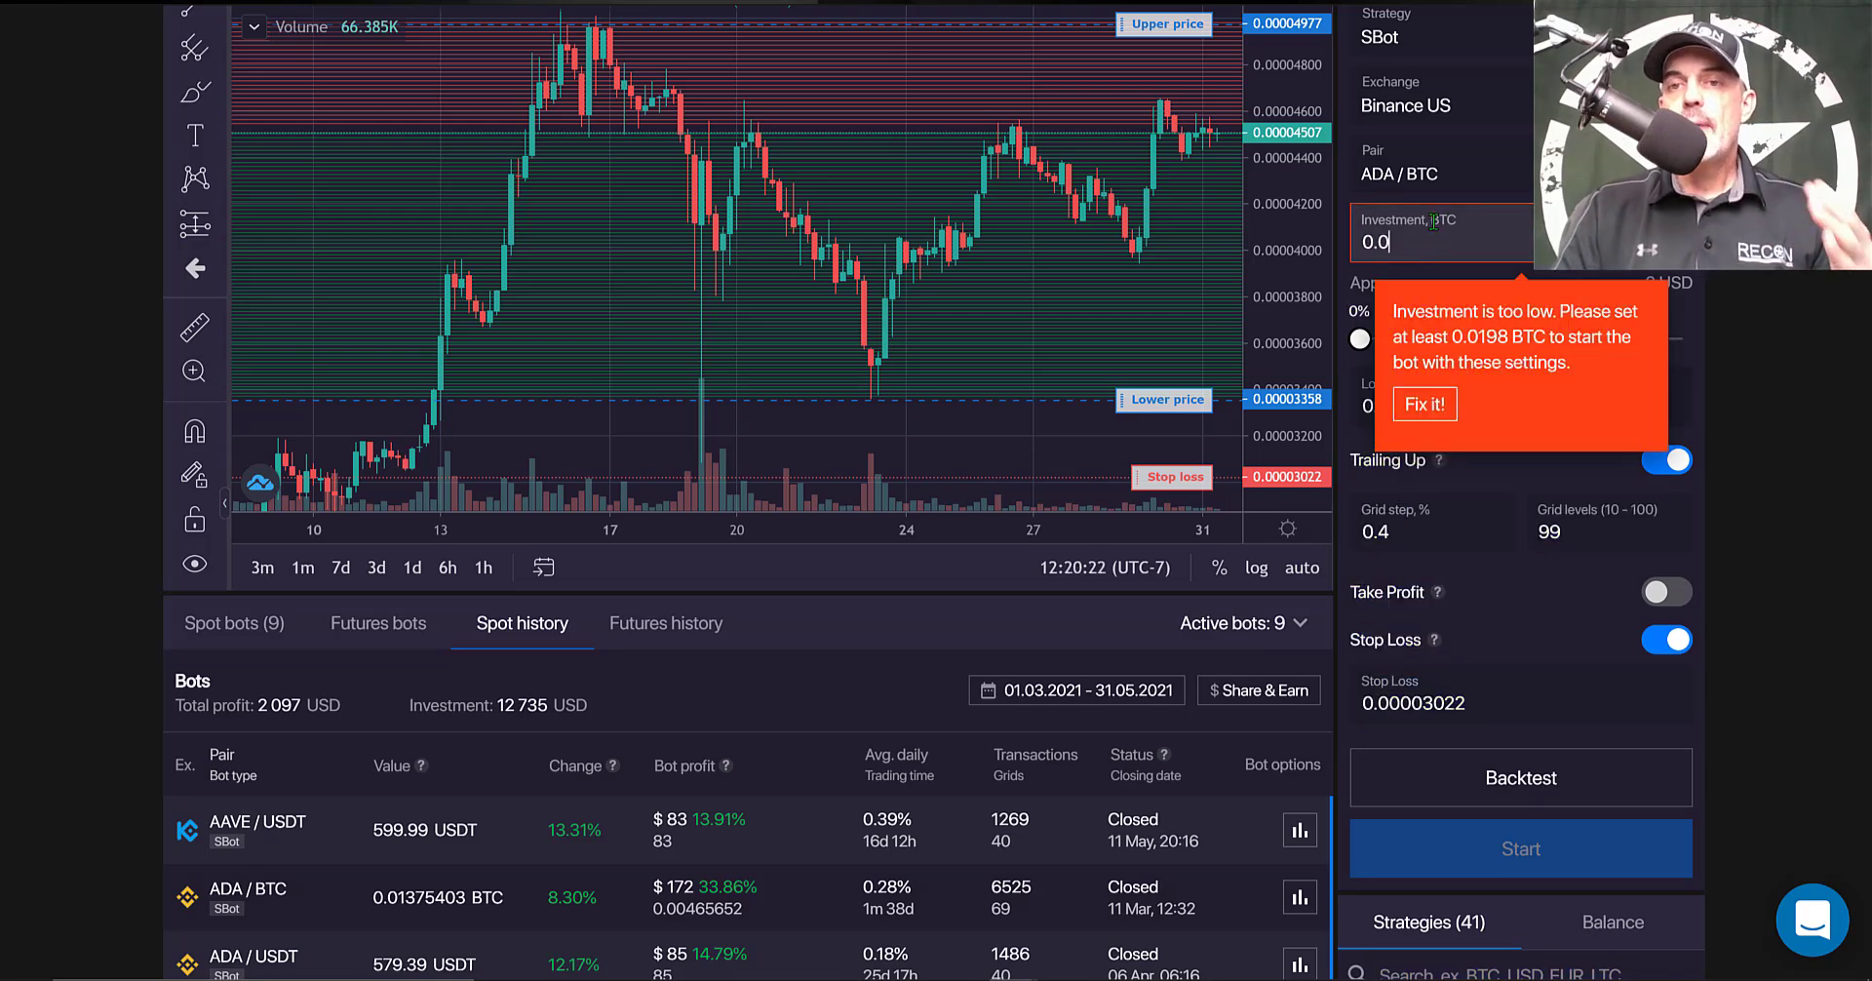
pyautogui.write('19')
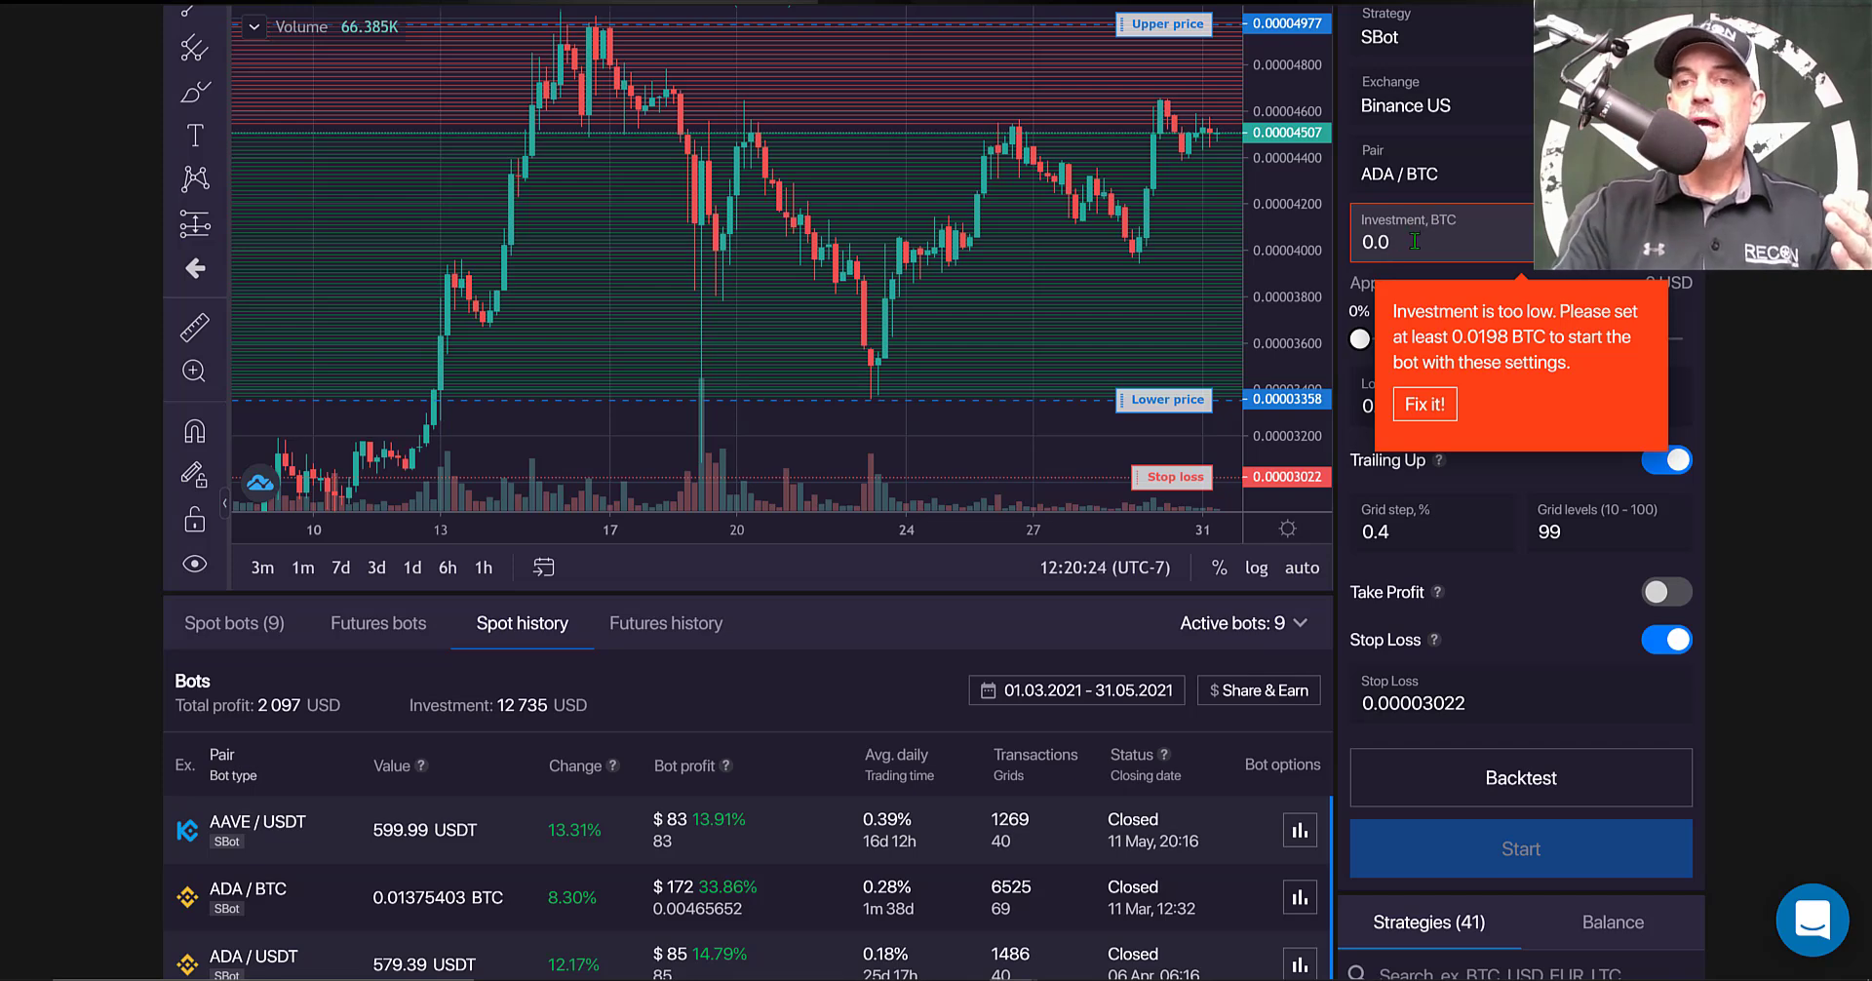
pyautogui.write('8')
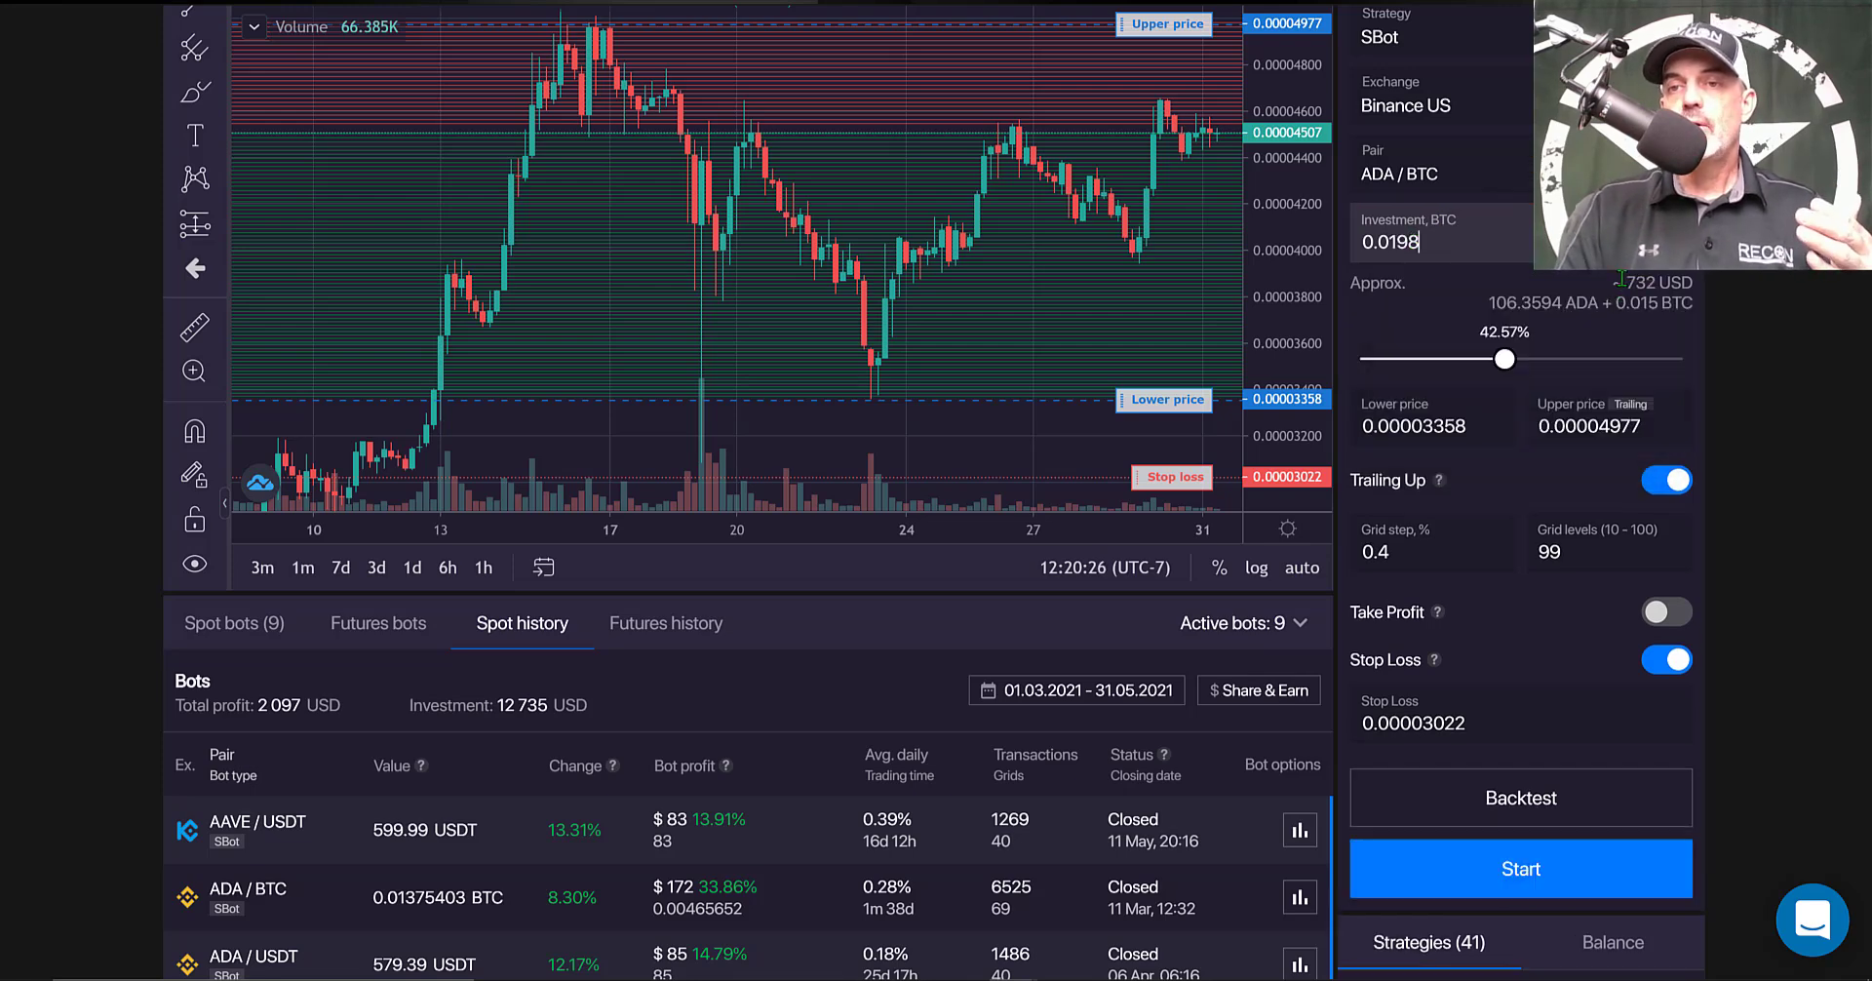
pyautogui.moveTo(1623, 283); pyautogui.dragTo(1677, 282)
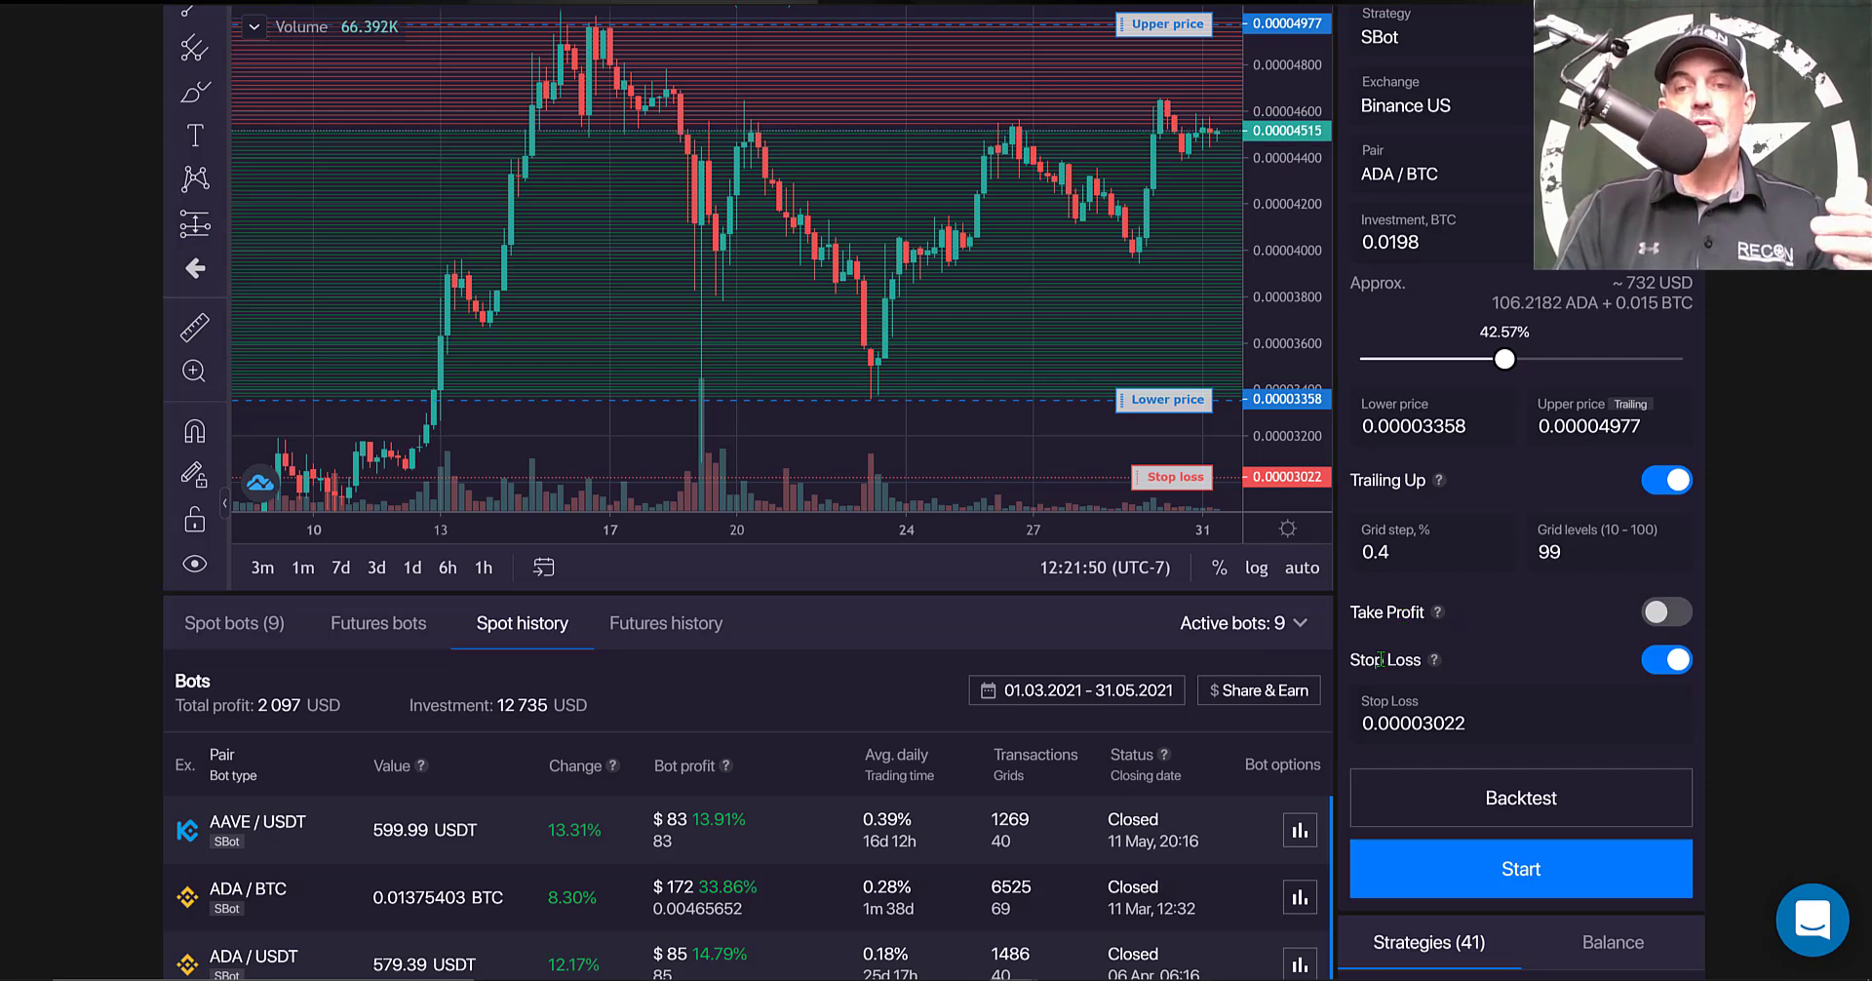
# Start the ADA/BTC bot and approve buying the required ADA at the market price.
pyautogui.moveTo(1435, 663)
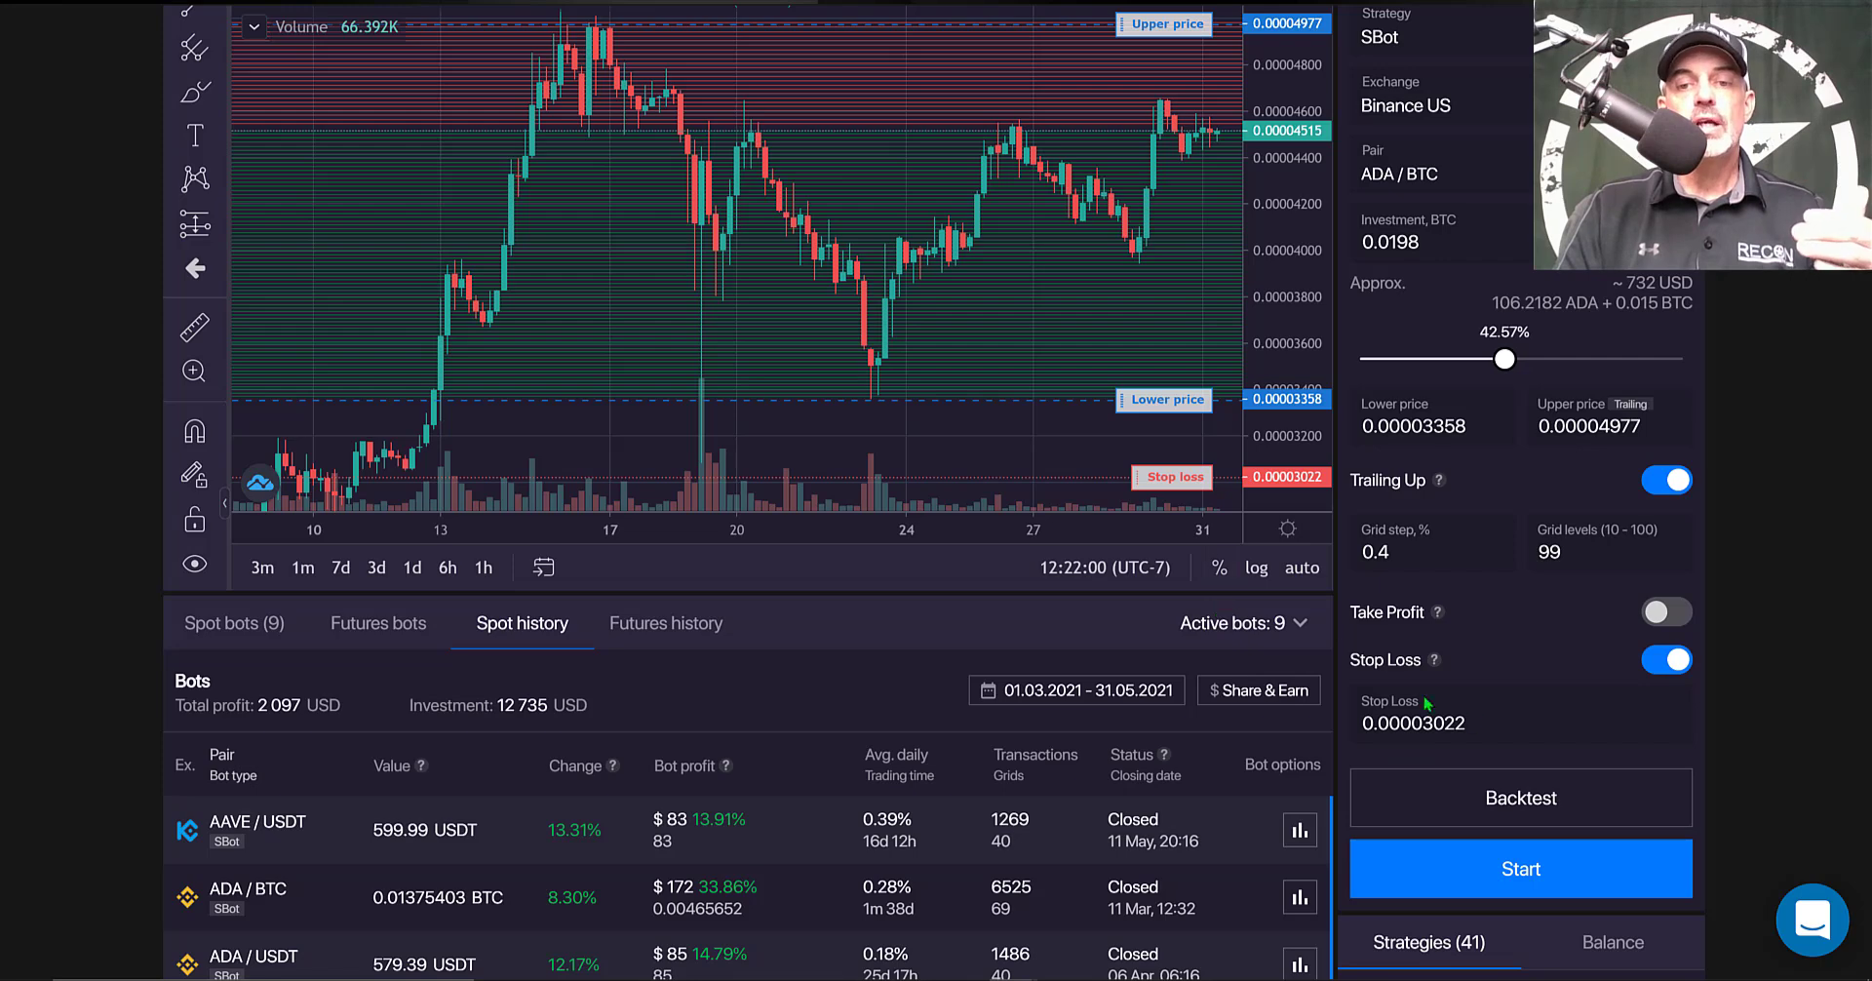
pyautogui.click(1523, 871)
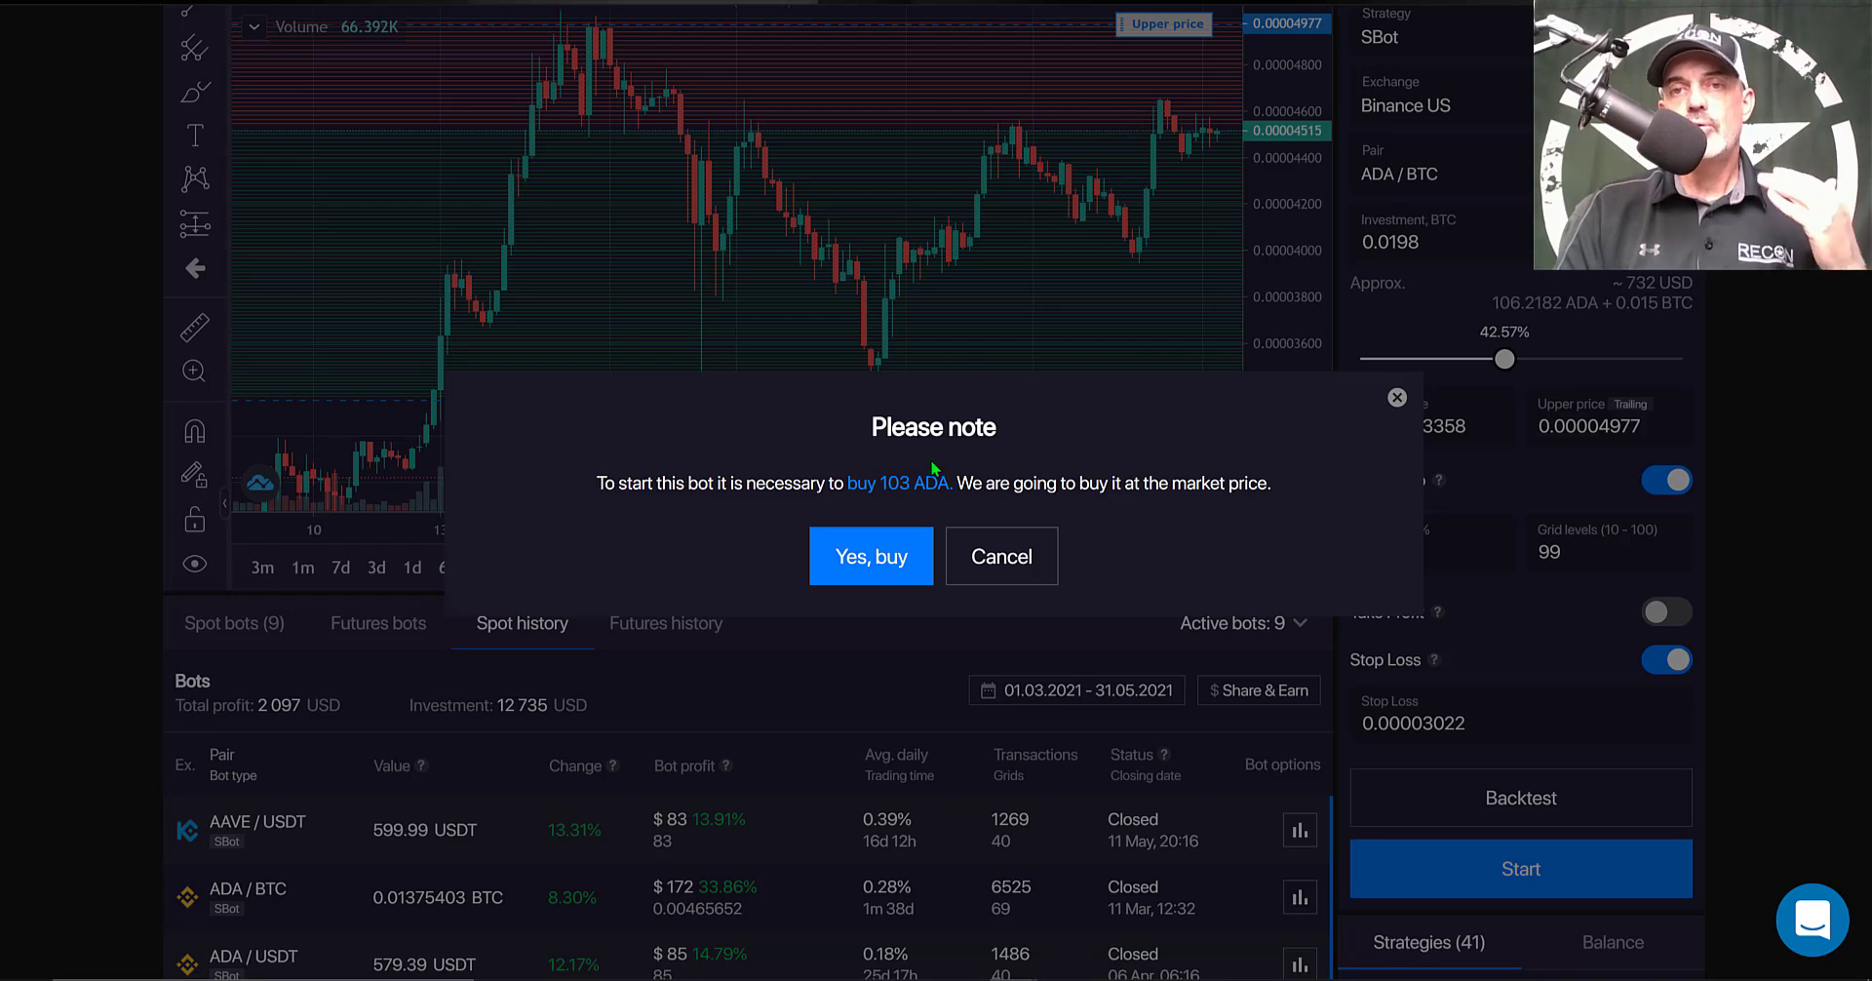
pyautogui.click(875, 556)
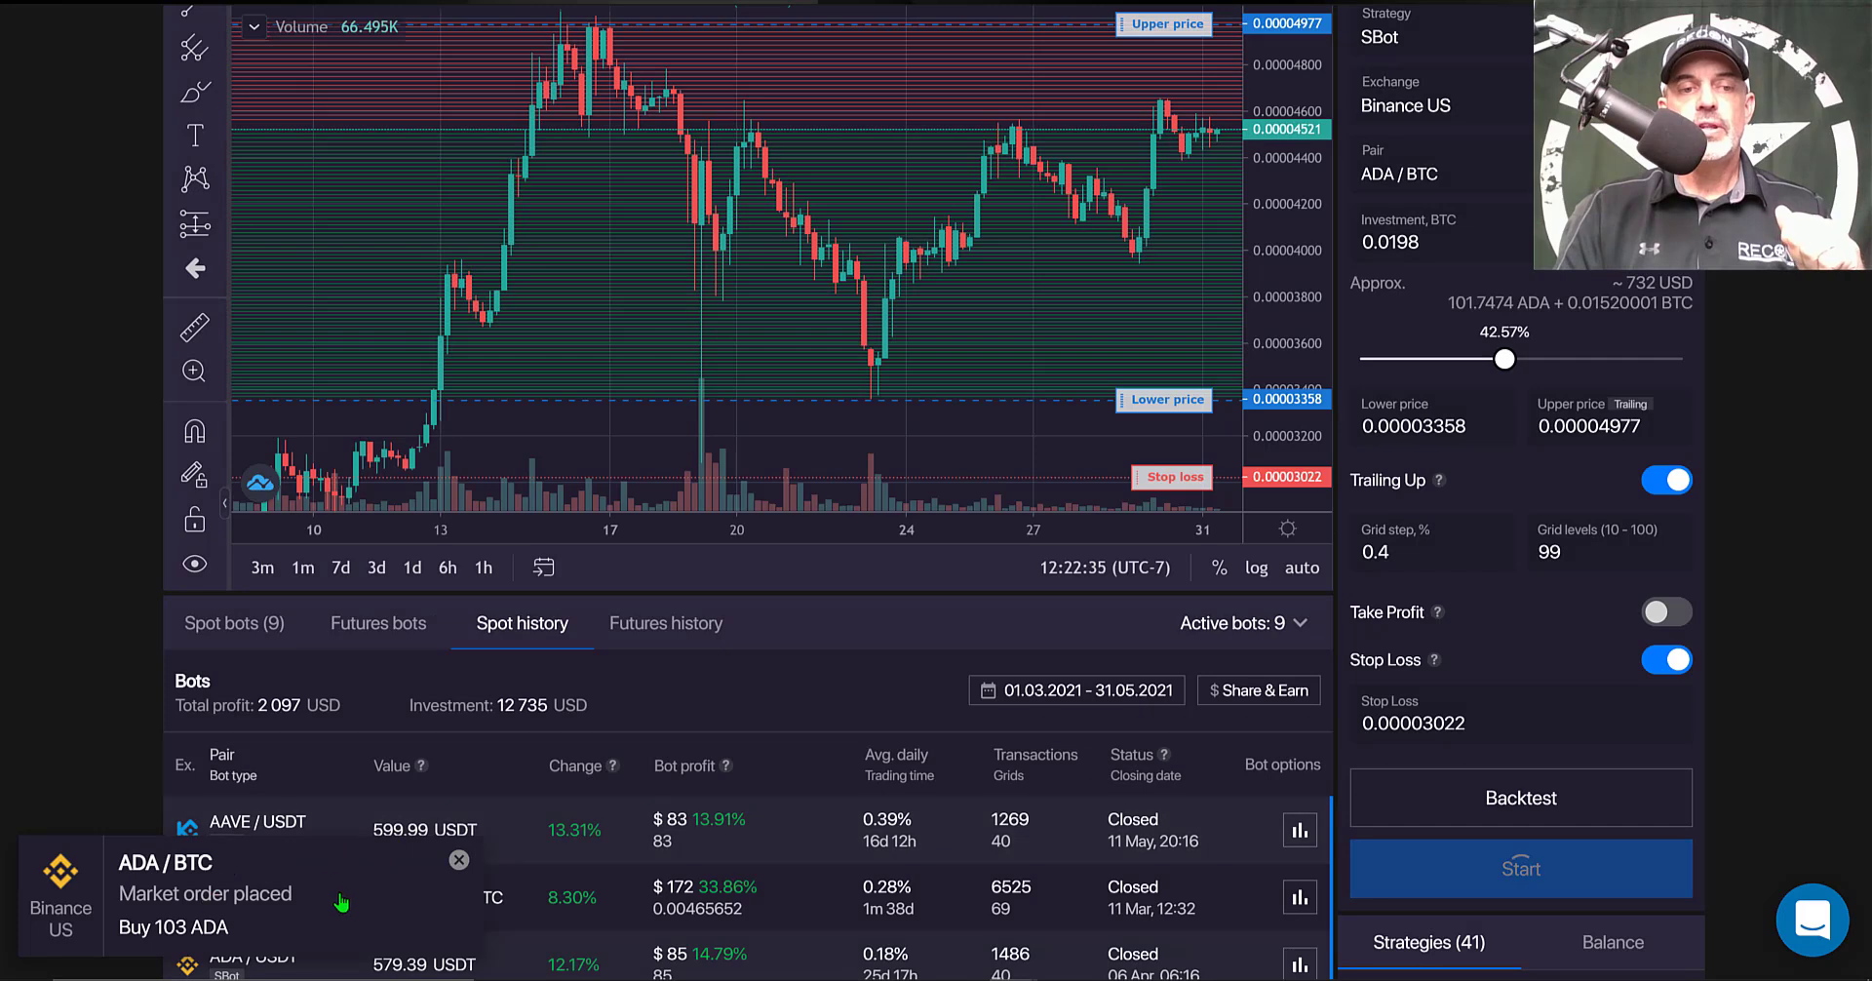